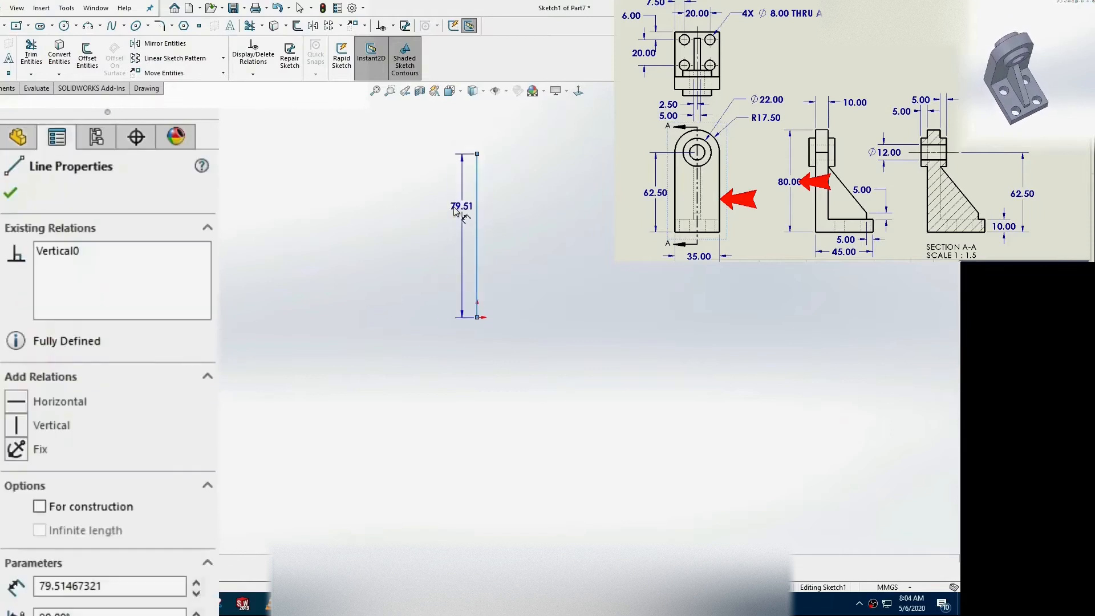
- Dimension the vertical line's length as 80 mm
click(443, 209)
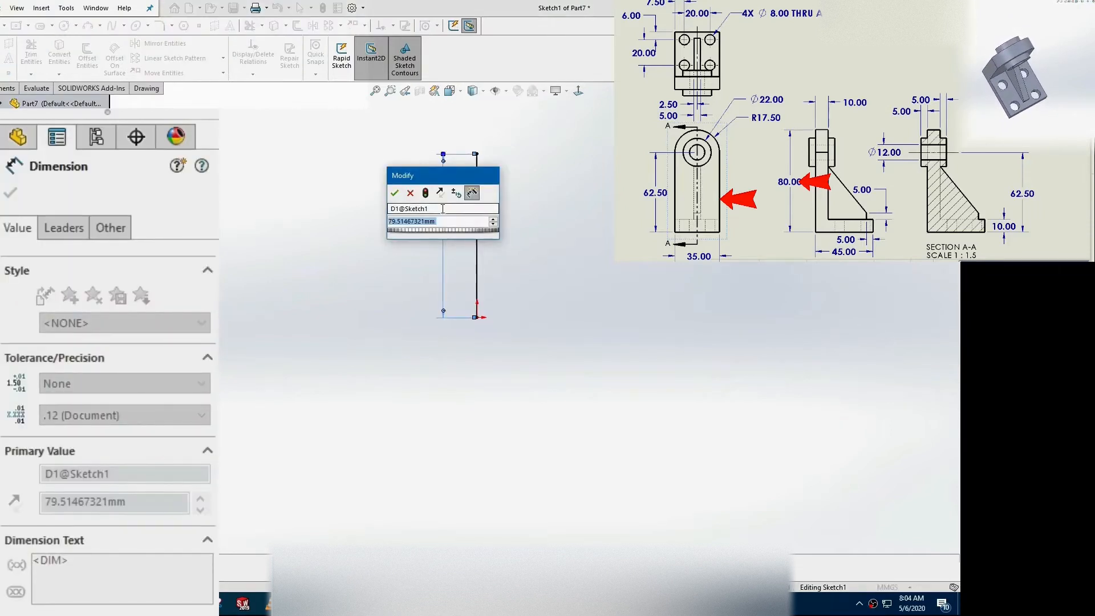
text(80)
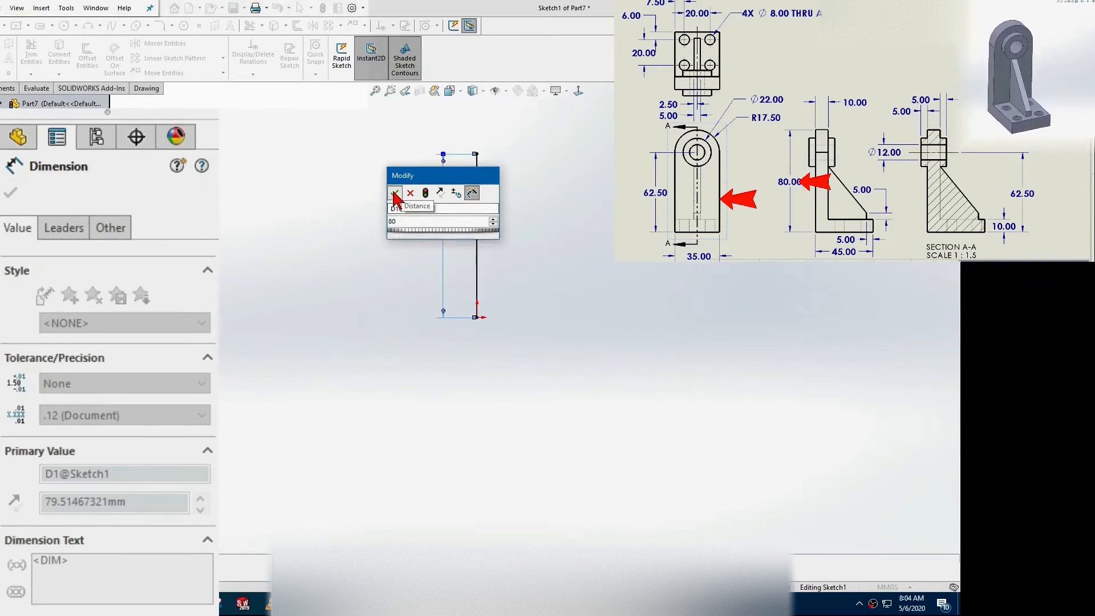
key(Return)
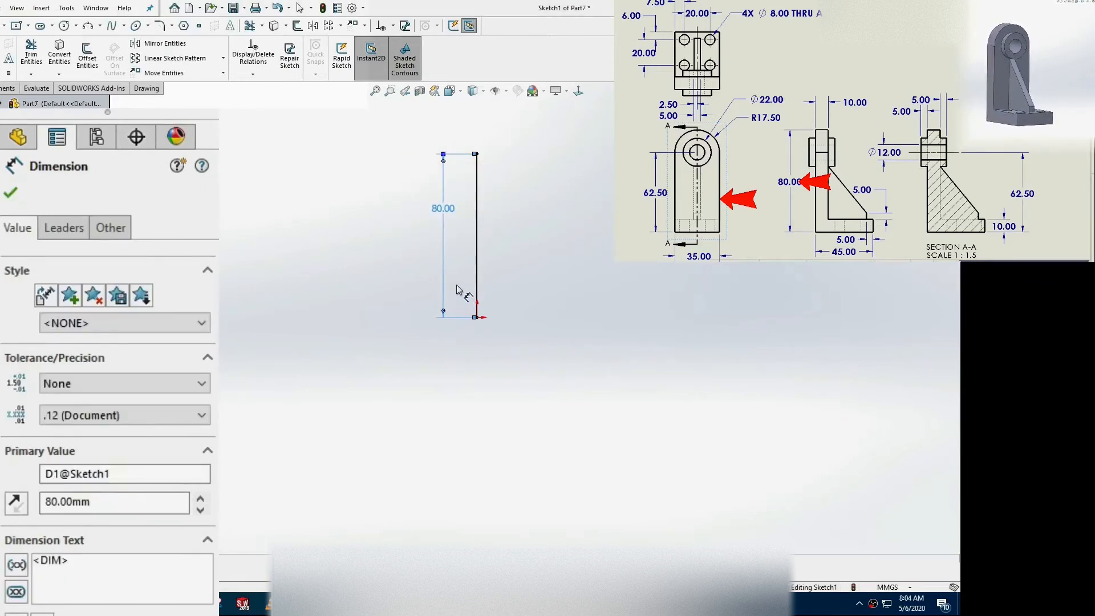
- Sketch a horizontal line about 43 mm long from the origin at the lower end of the vertical line
key(s)
click(483, 307)
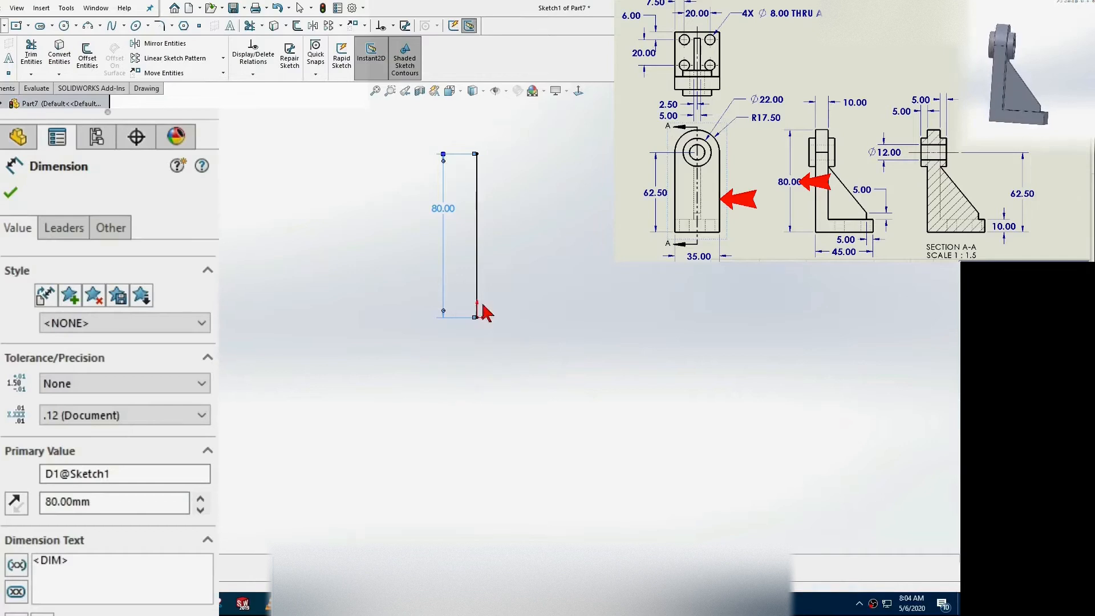
click(476, 317)
click(564, 317)
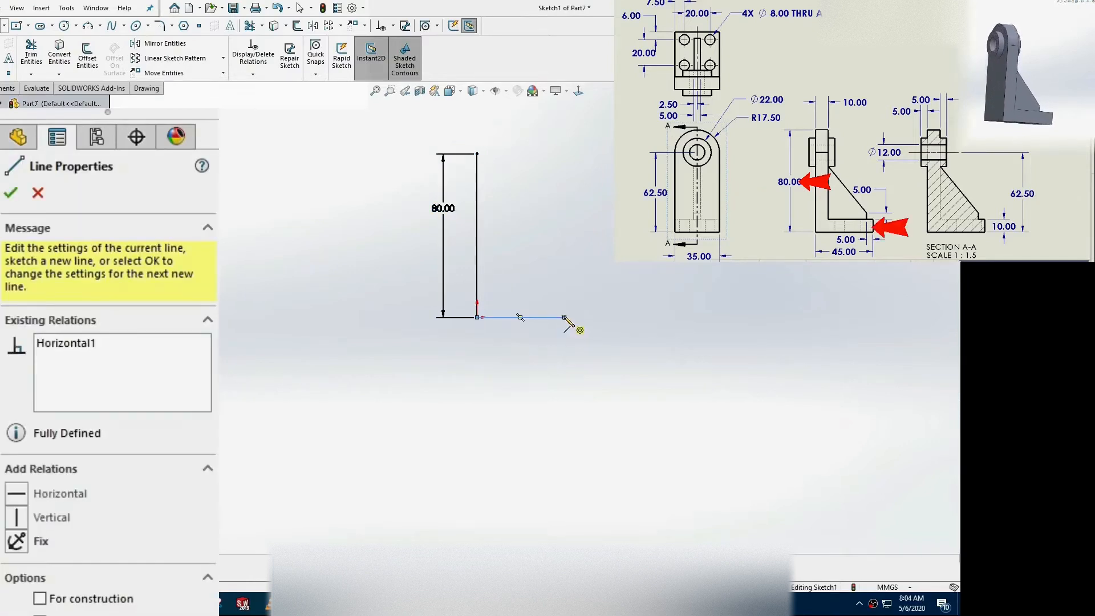
- Dimension the horizontal line's length as 45 mm
key(s)
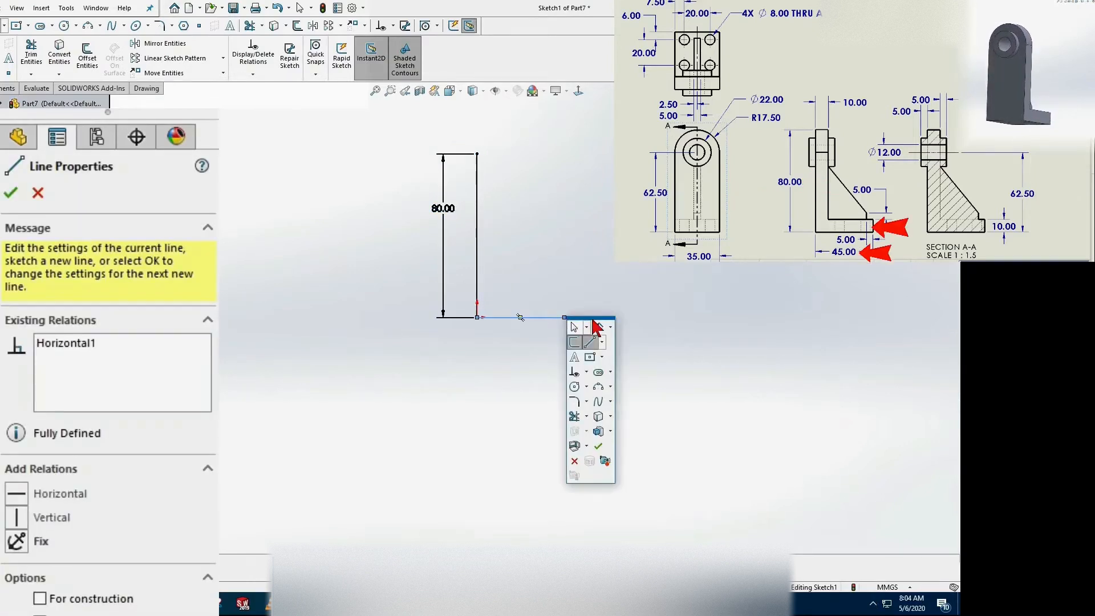
click(608, 328)
click(611, 341)
click(519, 318)
click(519, 347)
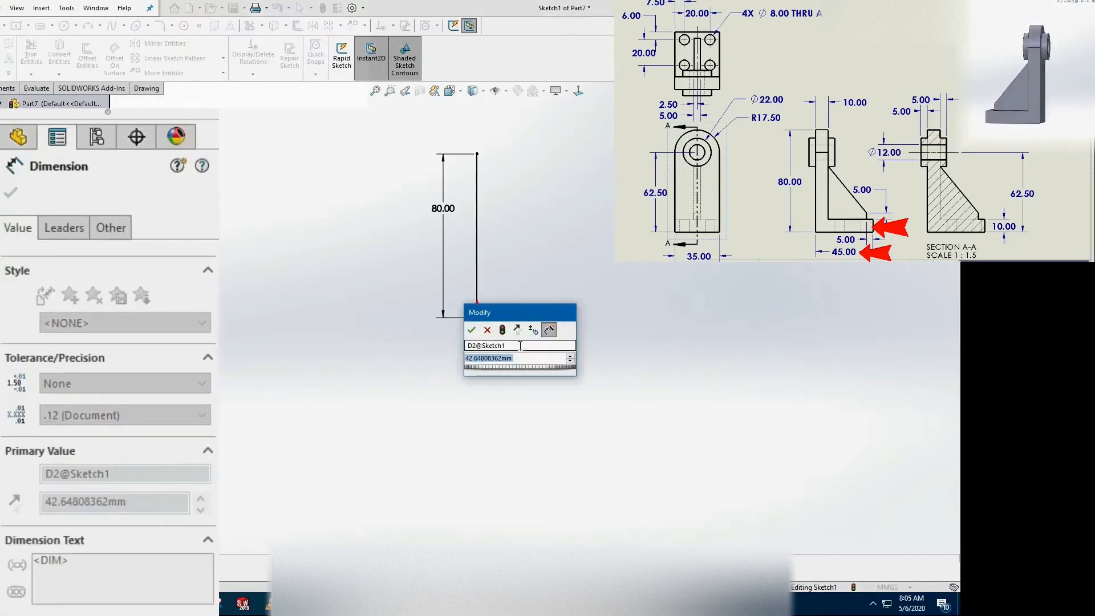
text(45)
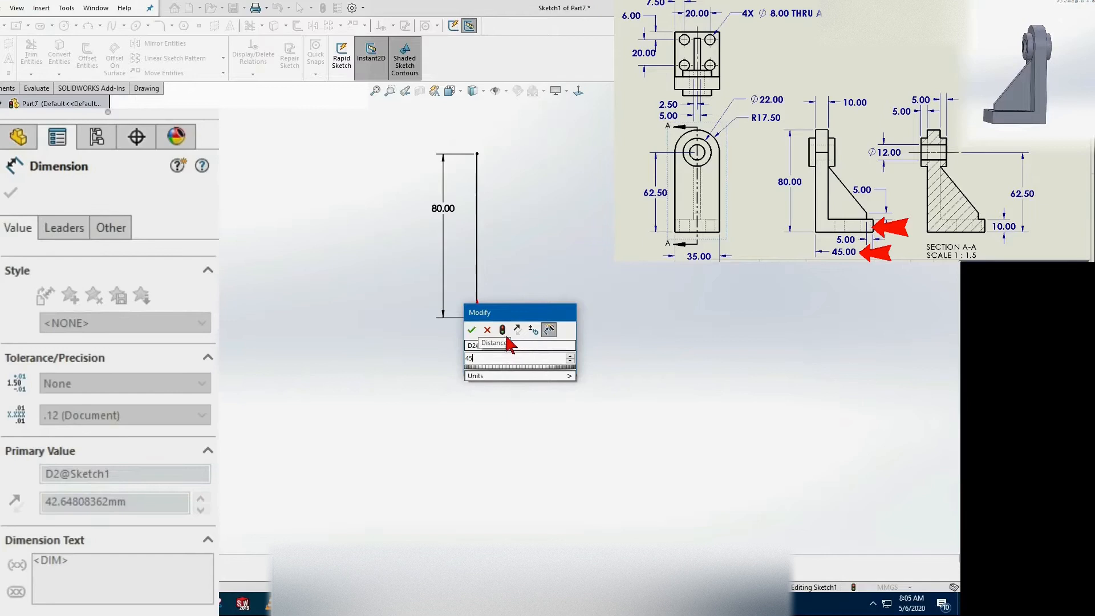
click(471, 330)
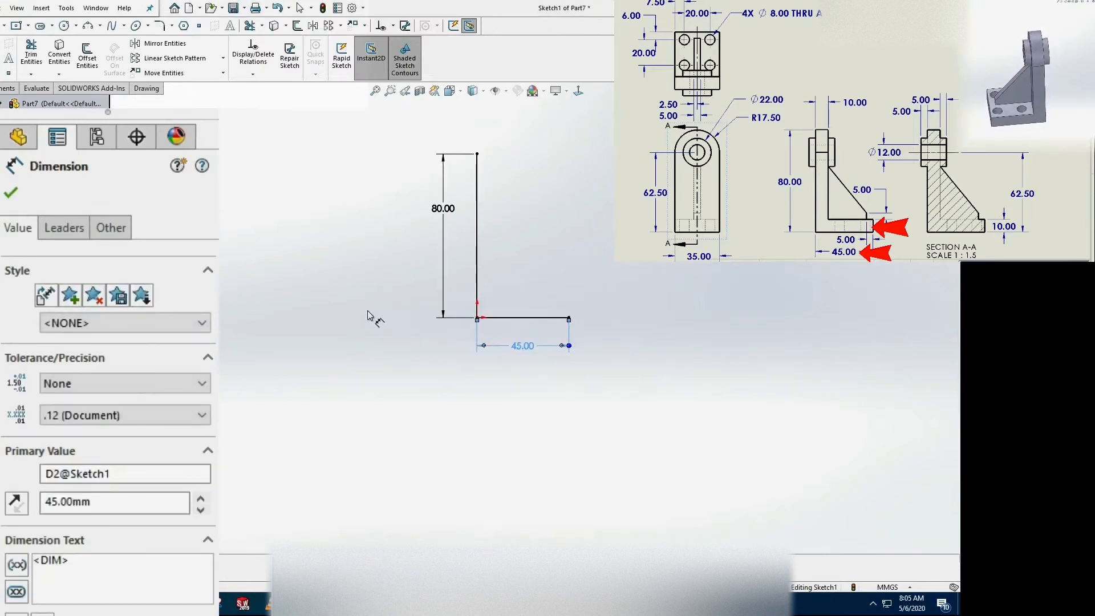
- Extrude the L-shaped sketch as a thin feature, Mid Plane, 35 mm deep and 10 mm thick, with the wall direction reversed to the inside
key(s)
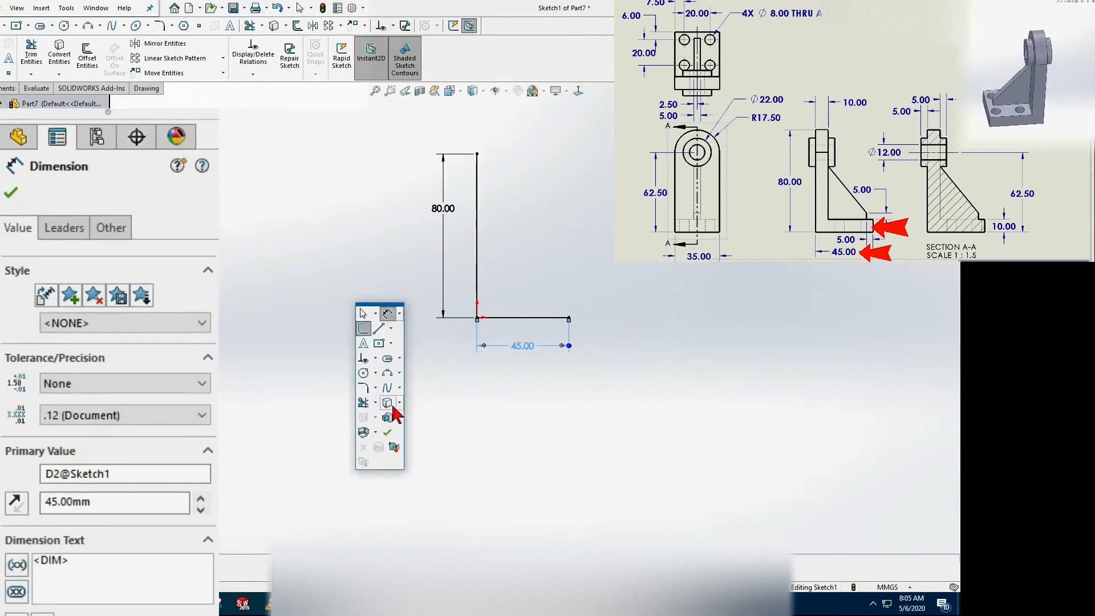
click(387, 417)
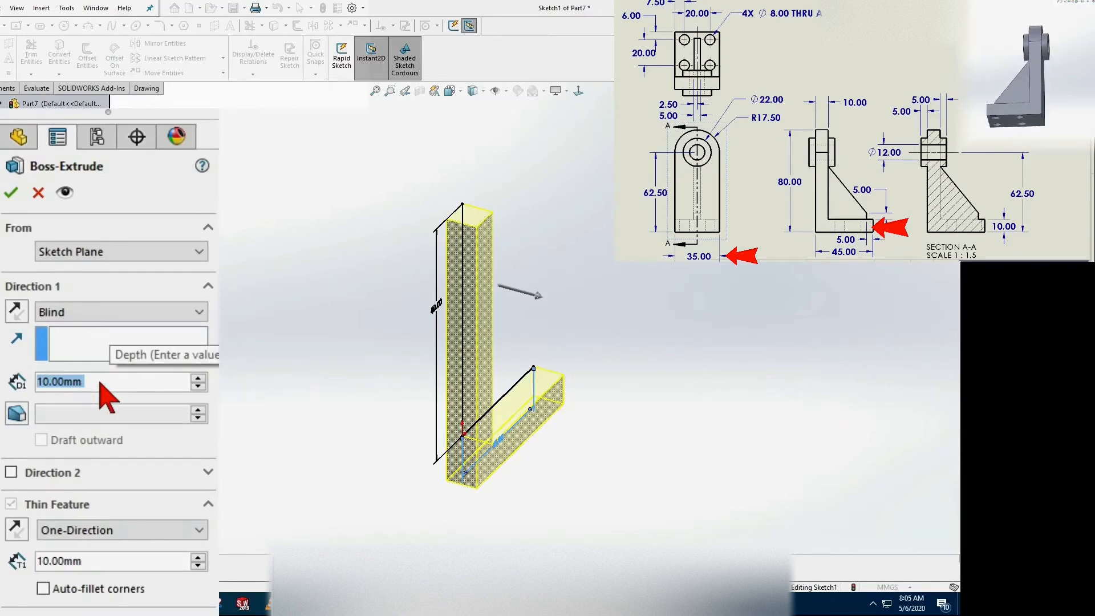
text(35)
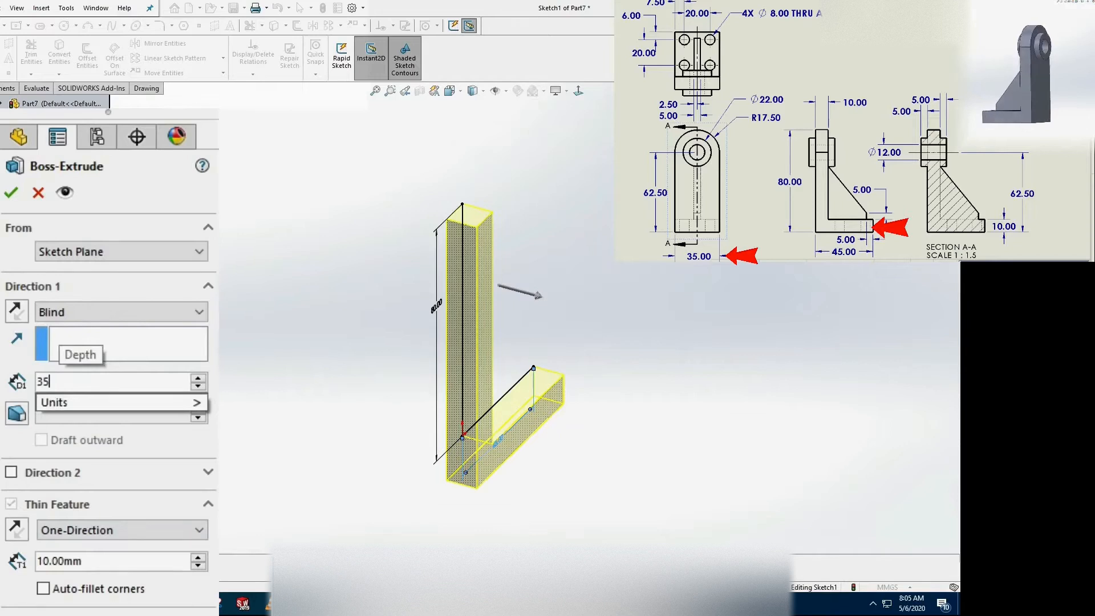
click(192, 318)
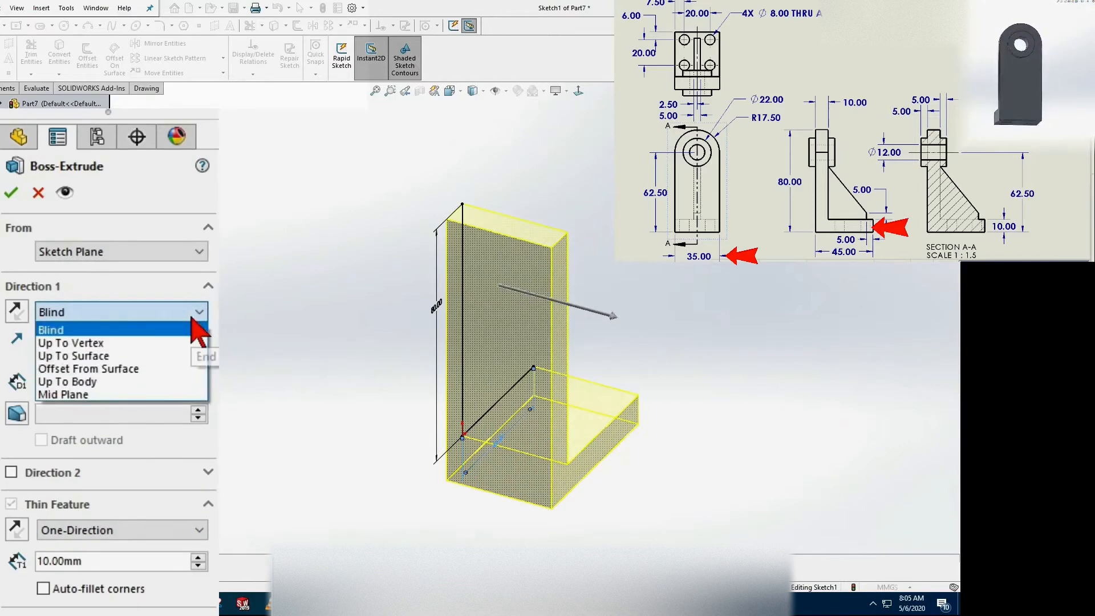
click(71, 394)
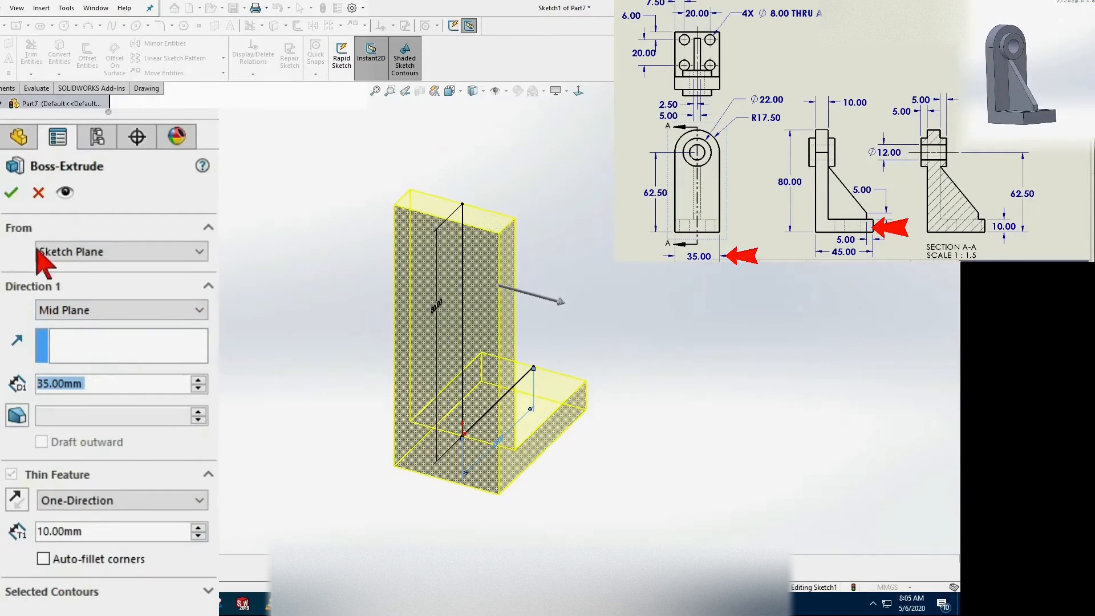
middle_drag(435, 357, 353, 338)
click(17, 499)
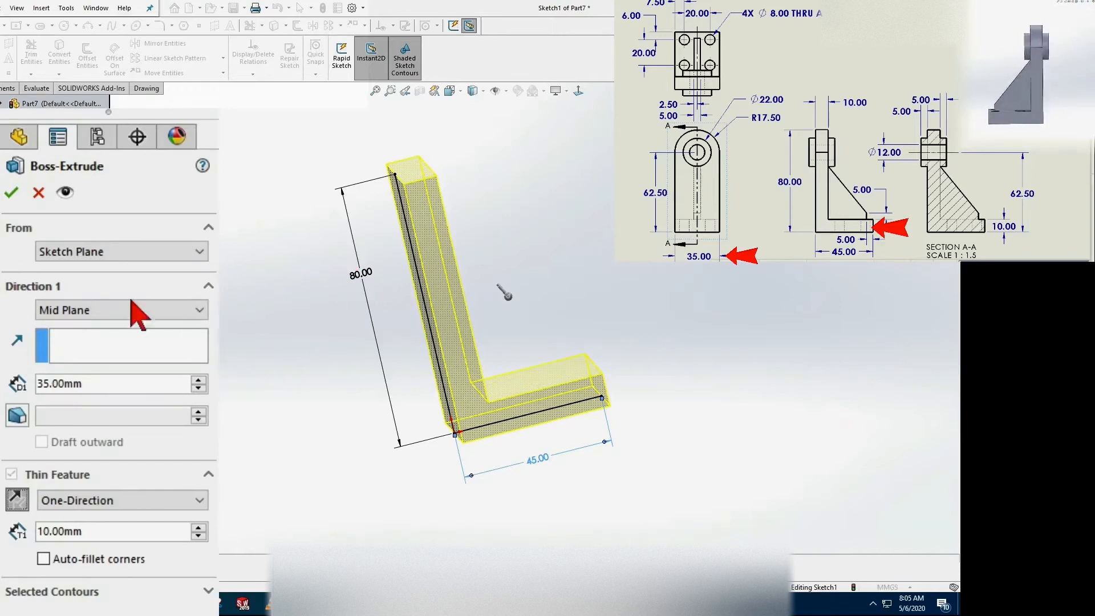
click(11, 193)
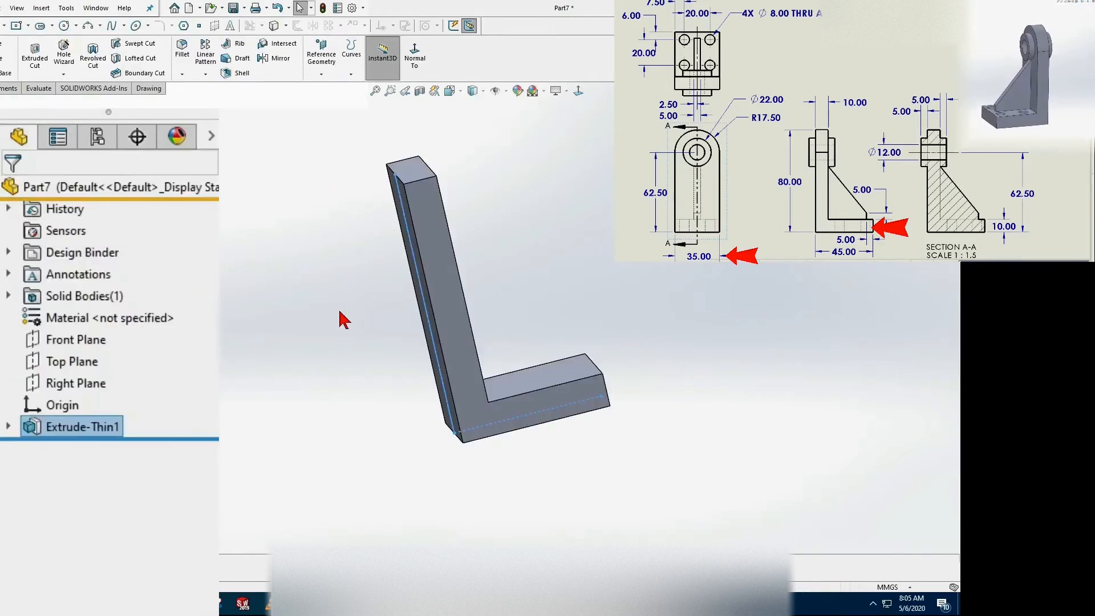
- Round the upright's top with a full round fillet, using the two side faces and the top face as the center face
key(s)
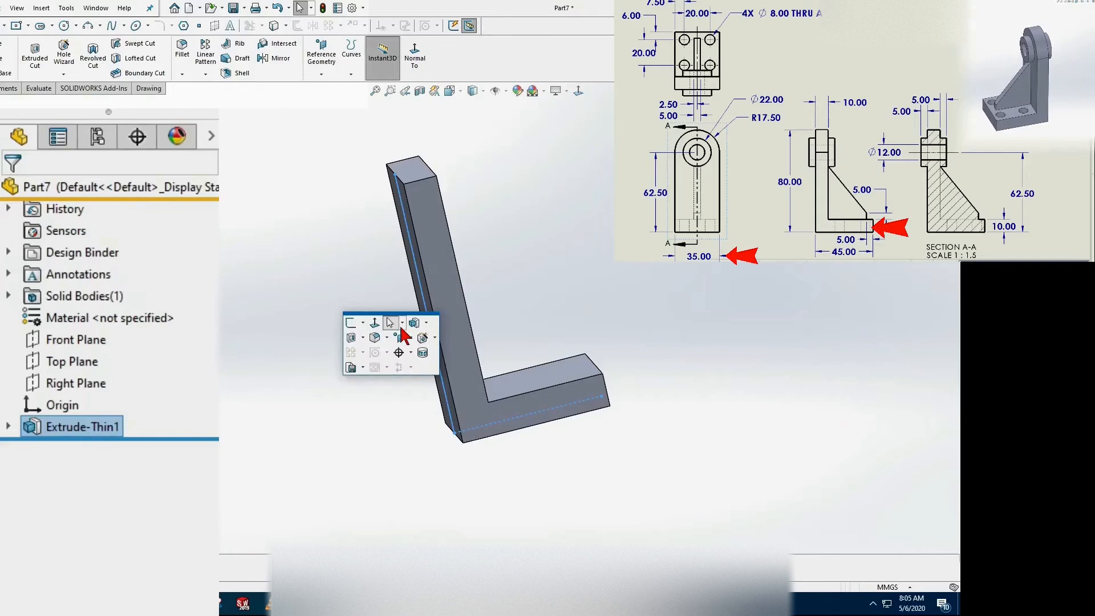
click(375, 338)
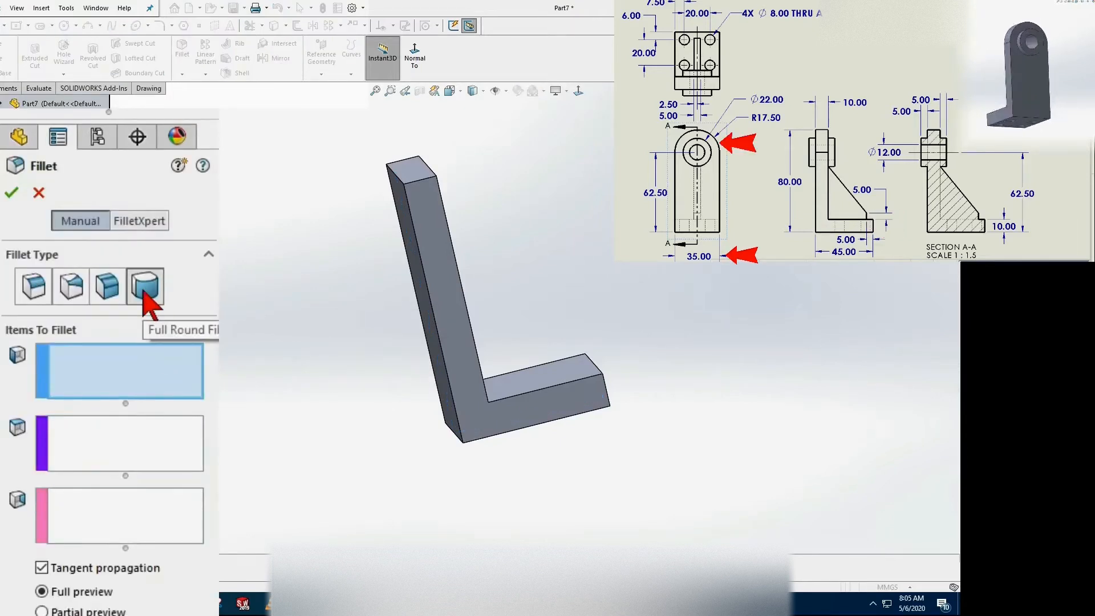
click(127, 366)
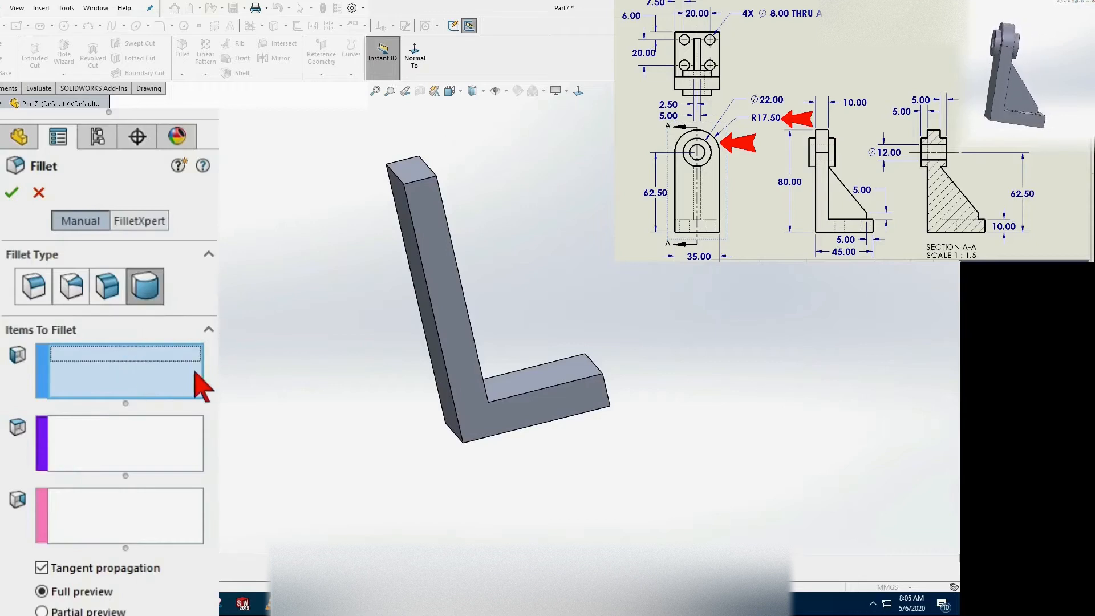
click(428, 227)
click(171, 452)
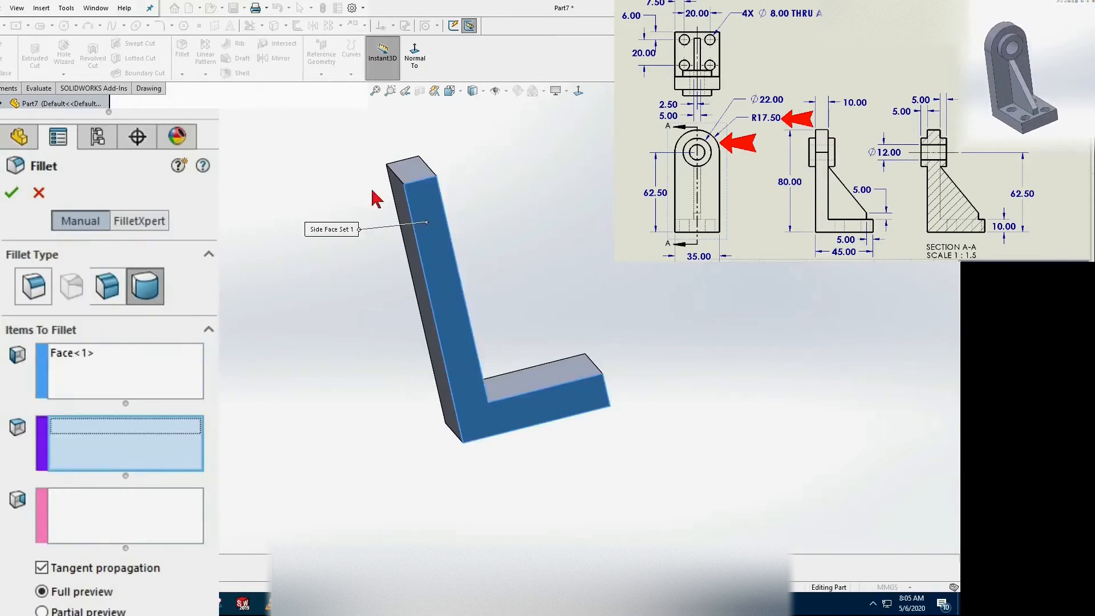
click(410, 176)
middle_drag(436, 355, 613, 393)
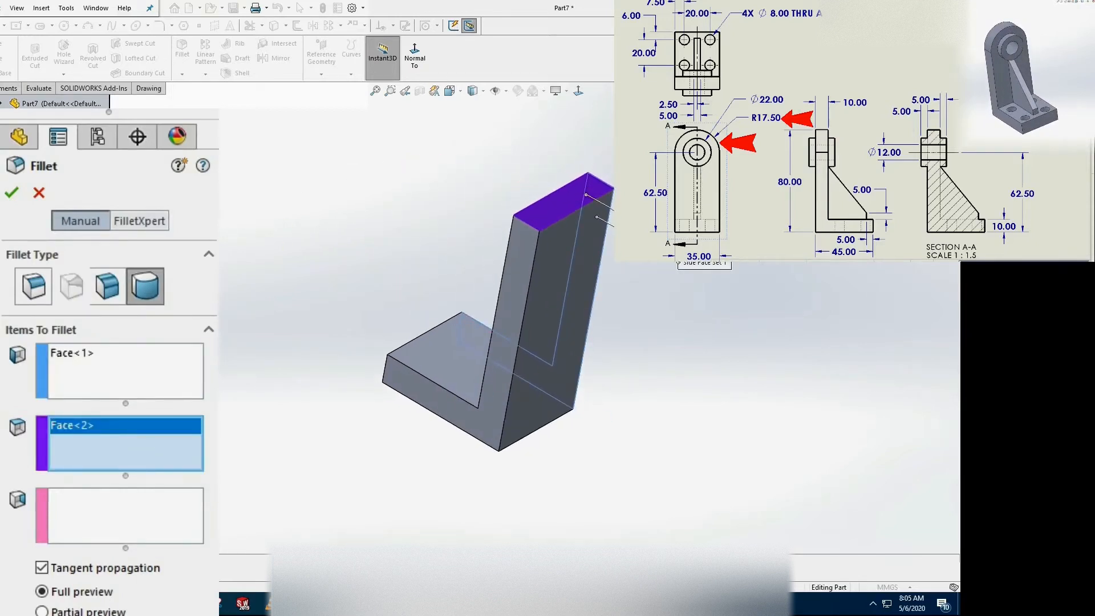
click(154, 517)
click(525, 272)
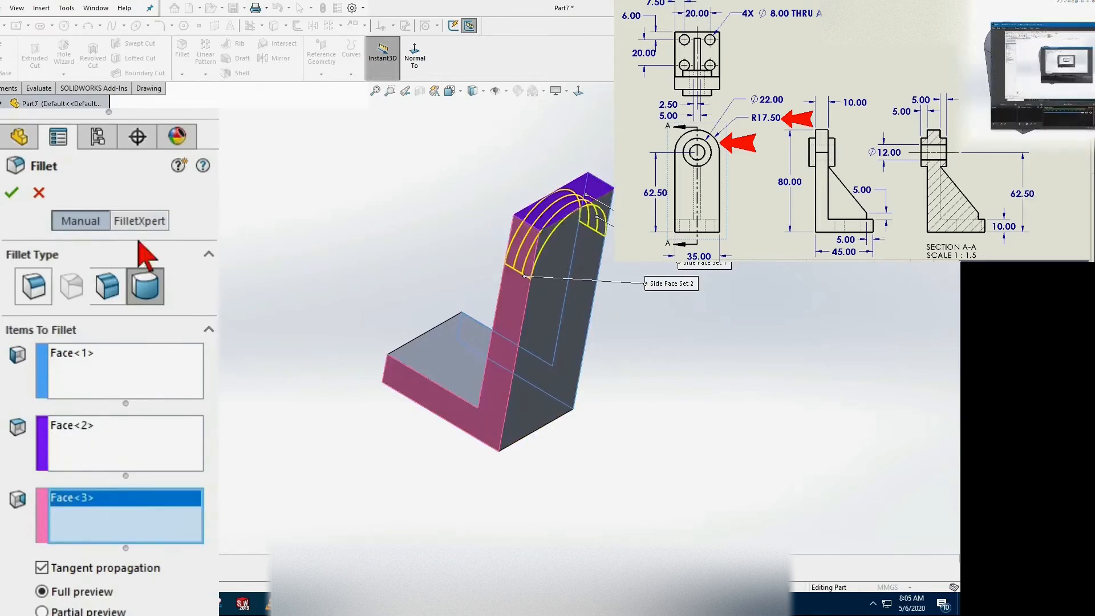
click(12, 193)
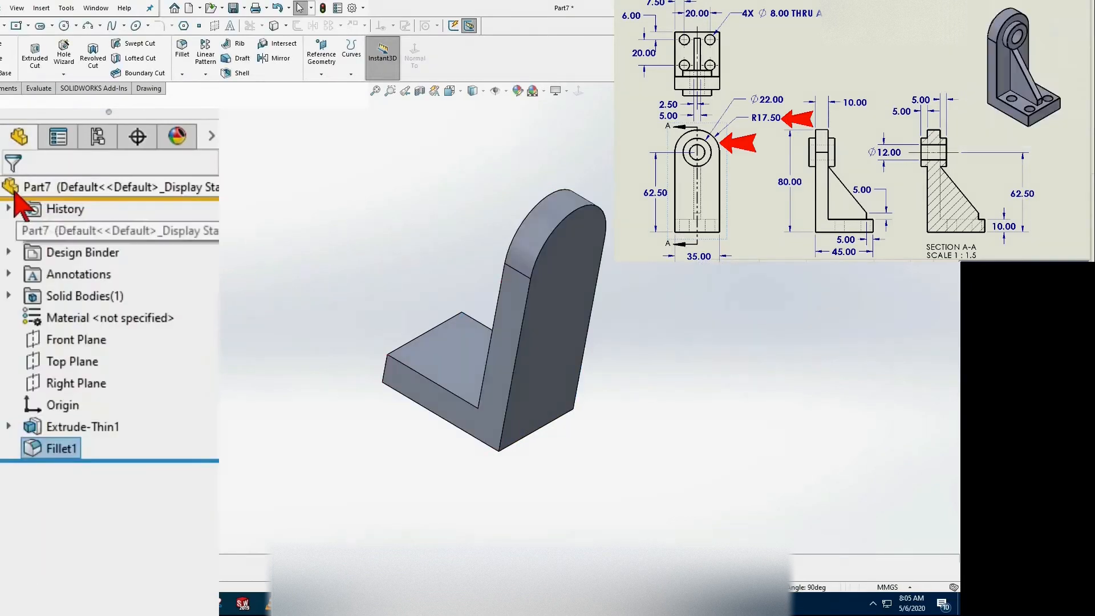
- Sketch a circle about 19 mm in diameter on the upright's flat outer face, concentric with the rounded top
click(84, 342)
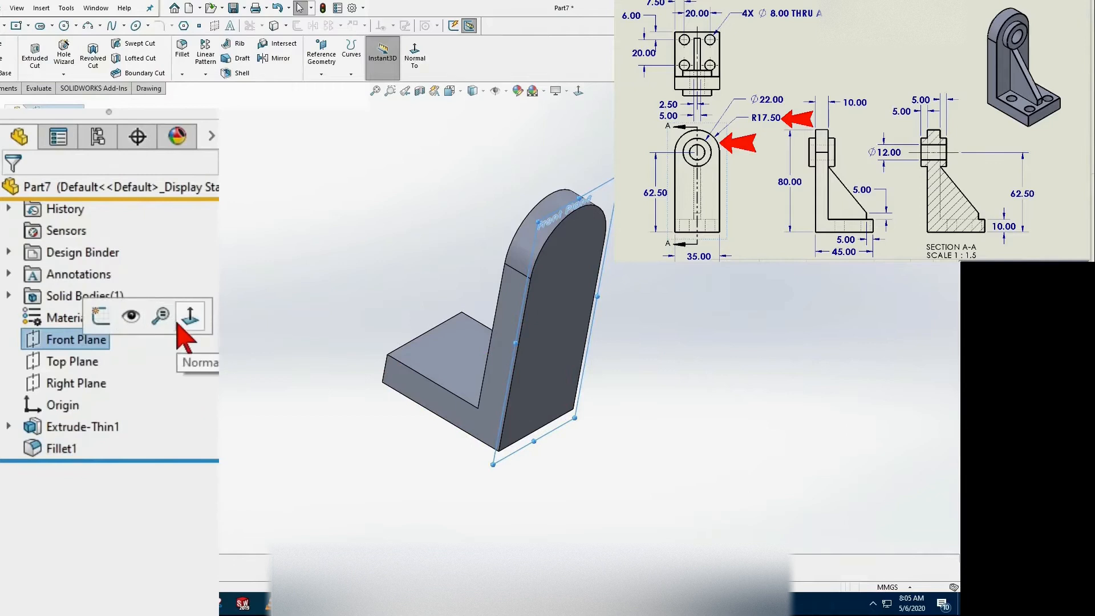
click(188, 315)
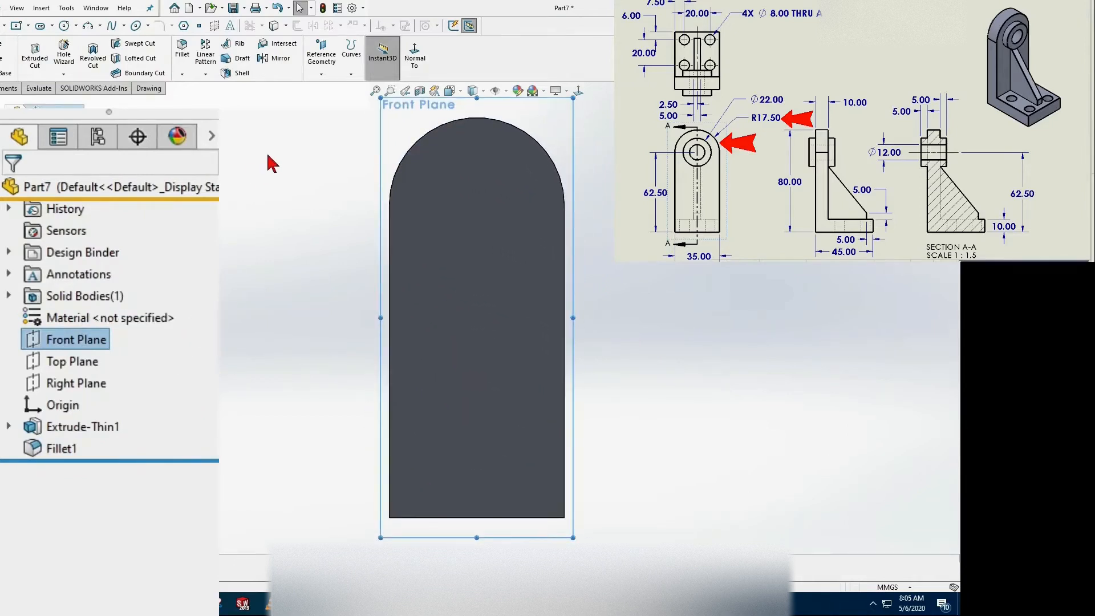
click(511, 202)
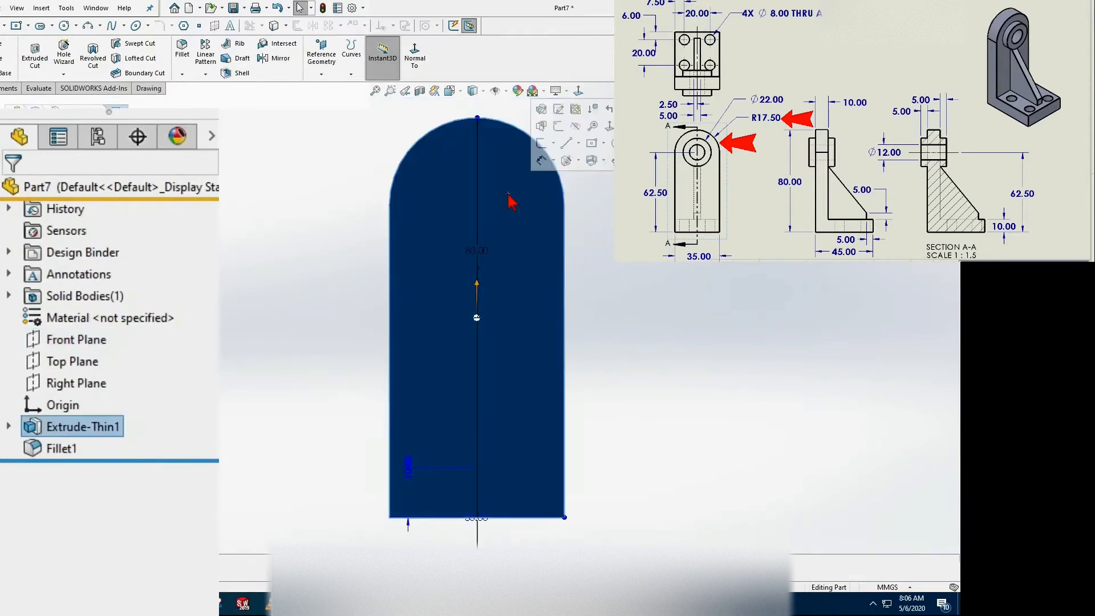
click(540, 150)
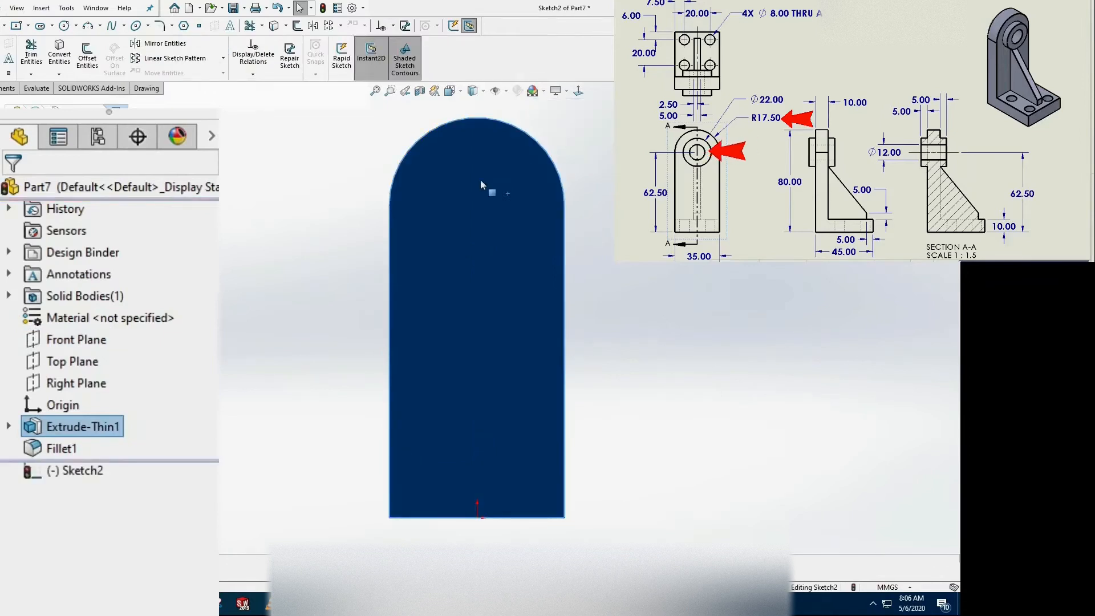
key(s)
click(489, 252)
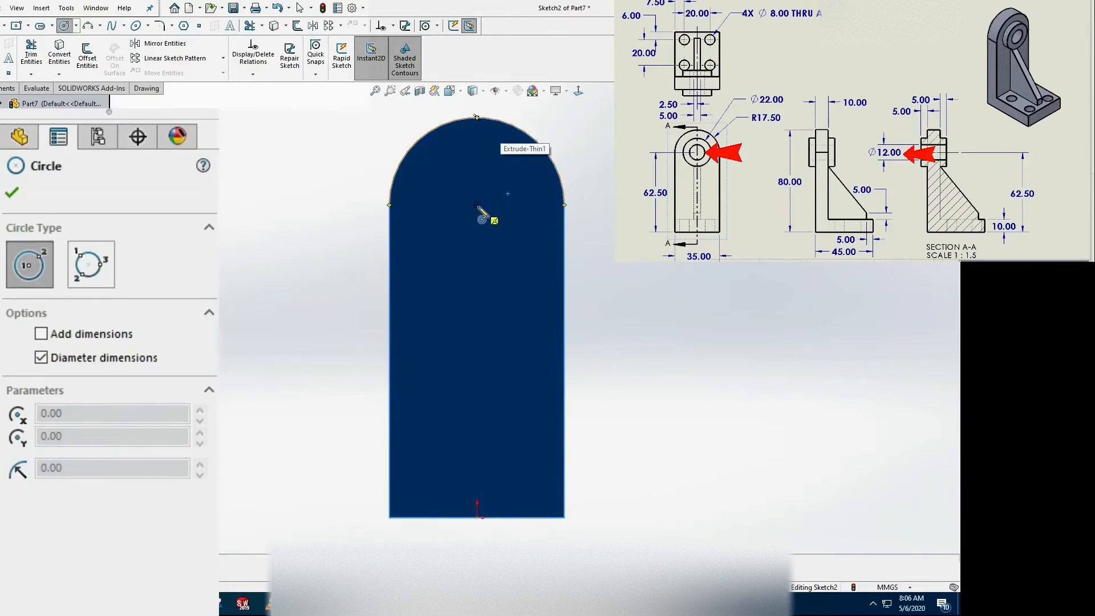
click(477, 205)
click(446, 176)
- Dimension the circle's diameter as 12 mm
right_click(448, 179)
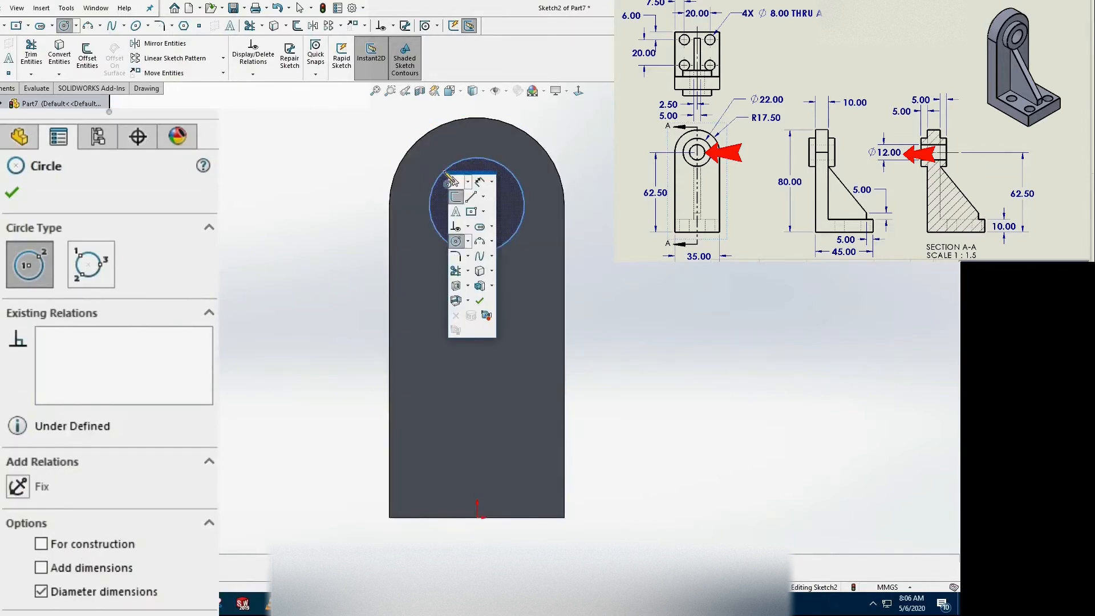
click(480, 185)
click(430, 195)
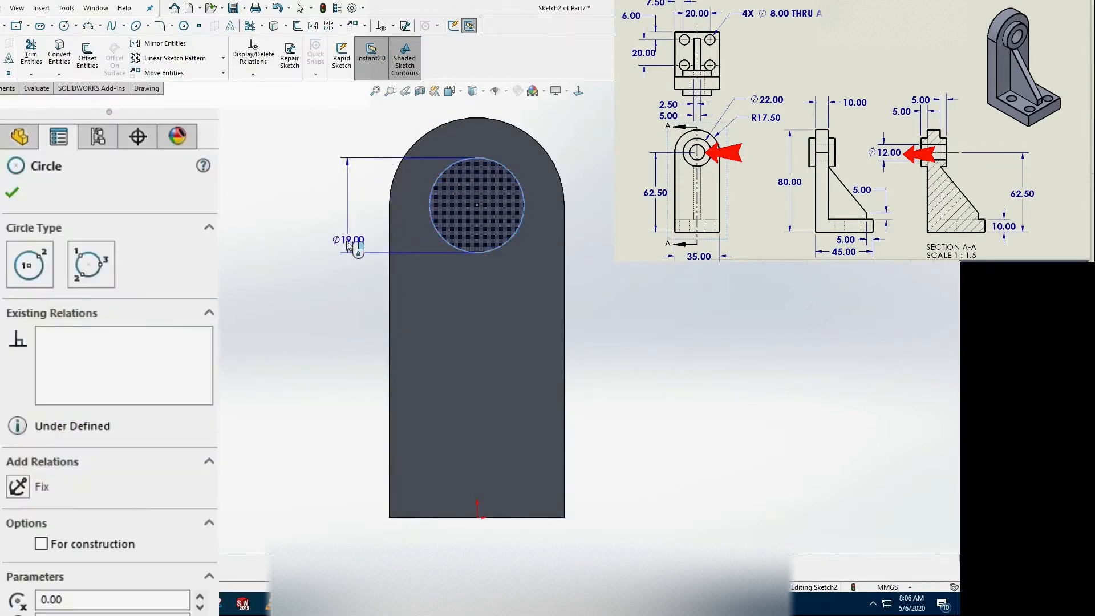
click(341, 234)
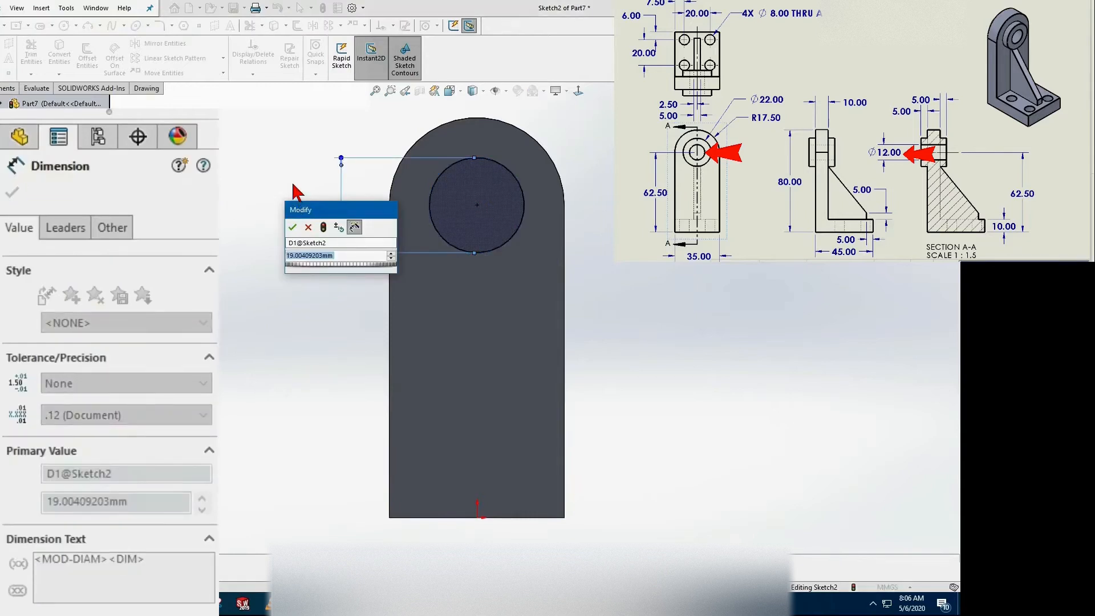
text(12)
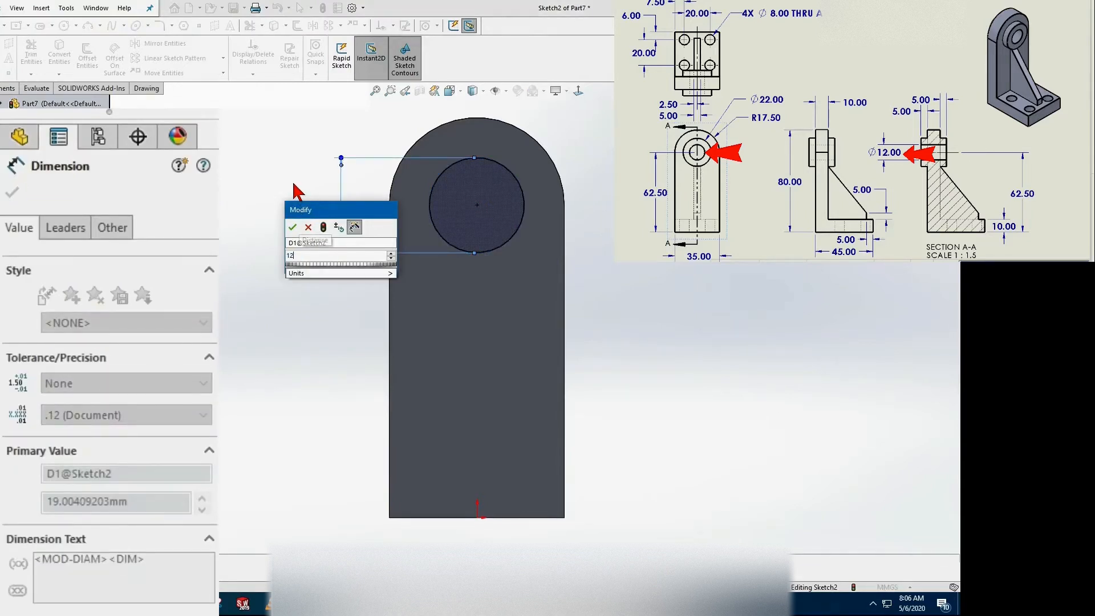
click(295, 228)
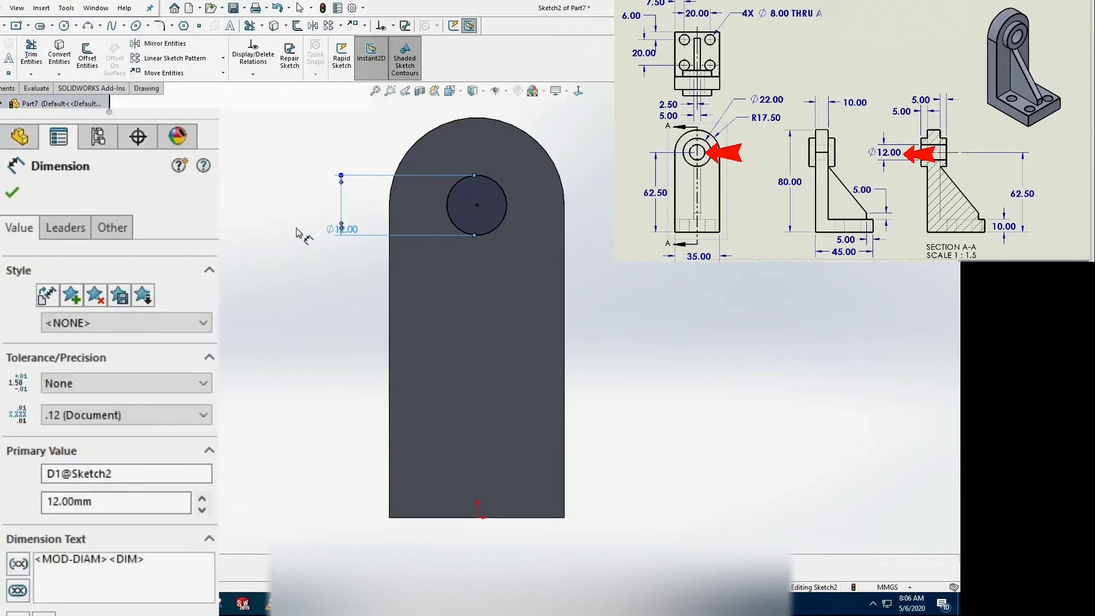
- Cut-extrude the 12 mm circle through the upright with the Up To Next end condition
right_click(296, 231)
click(306, 348)
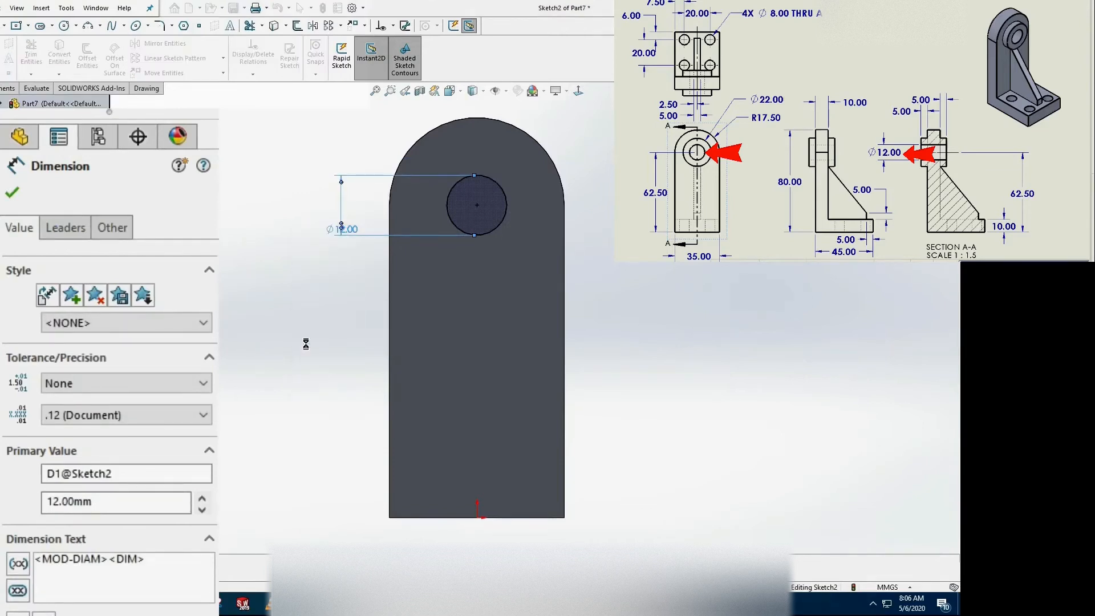
click(199, 311)
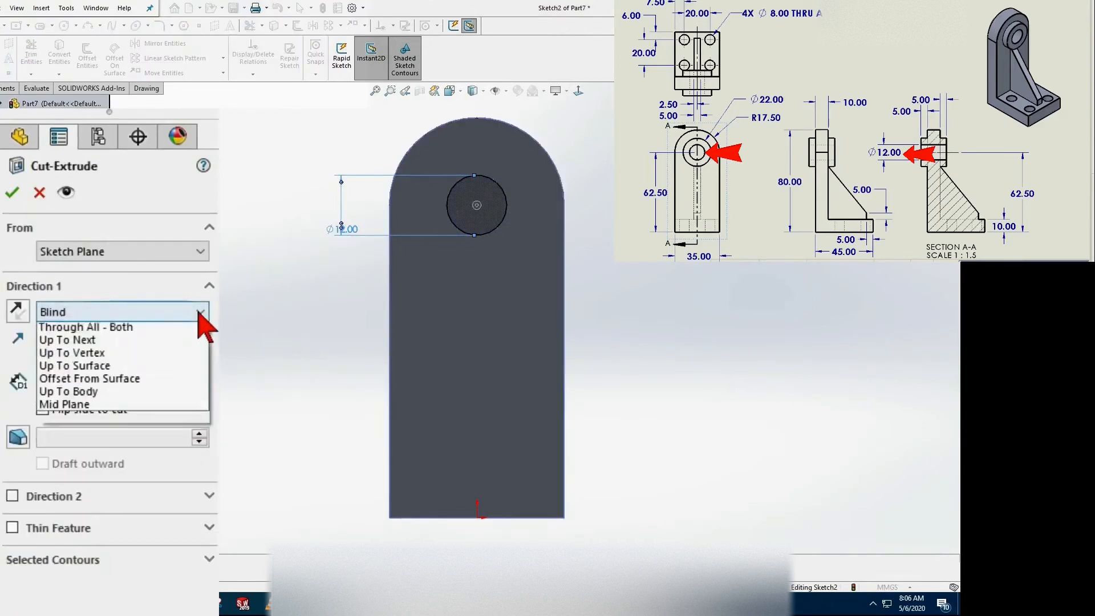
click(114, 369)
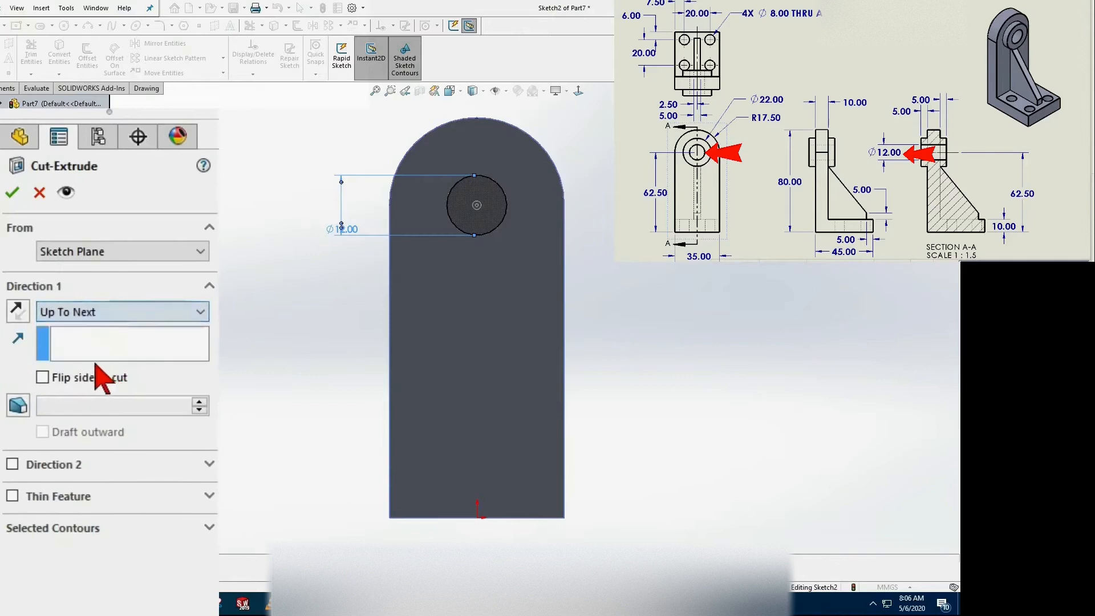
click(12, 193)
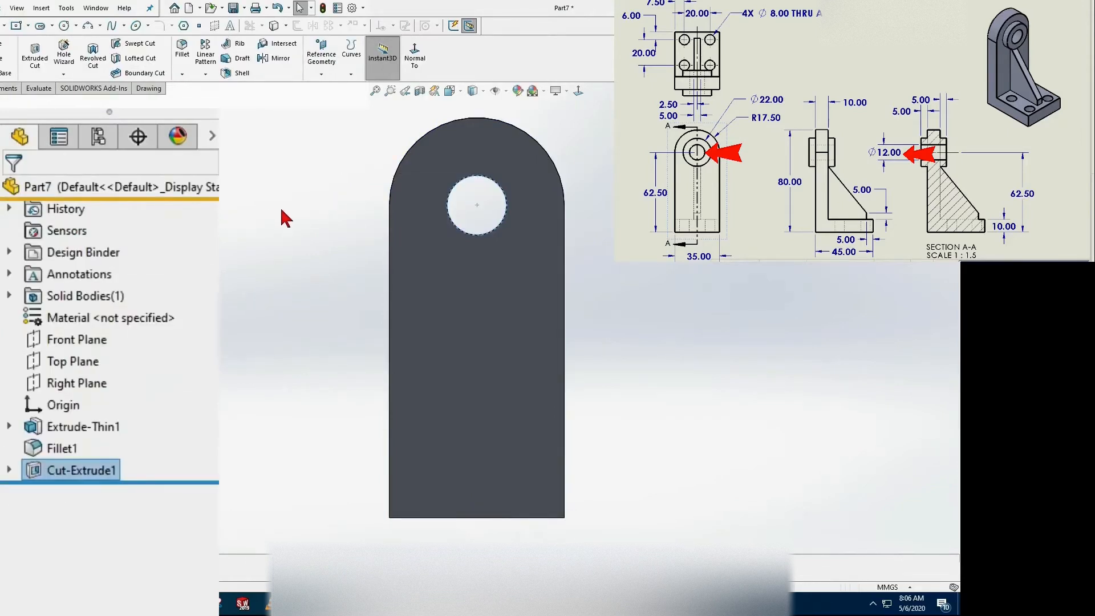
- Start a sketch on the upright's flat outer face and draw a circle about 7 mm in diameter, concentric with the hole
click(406, 217)
click(440, 167)
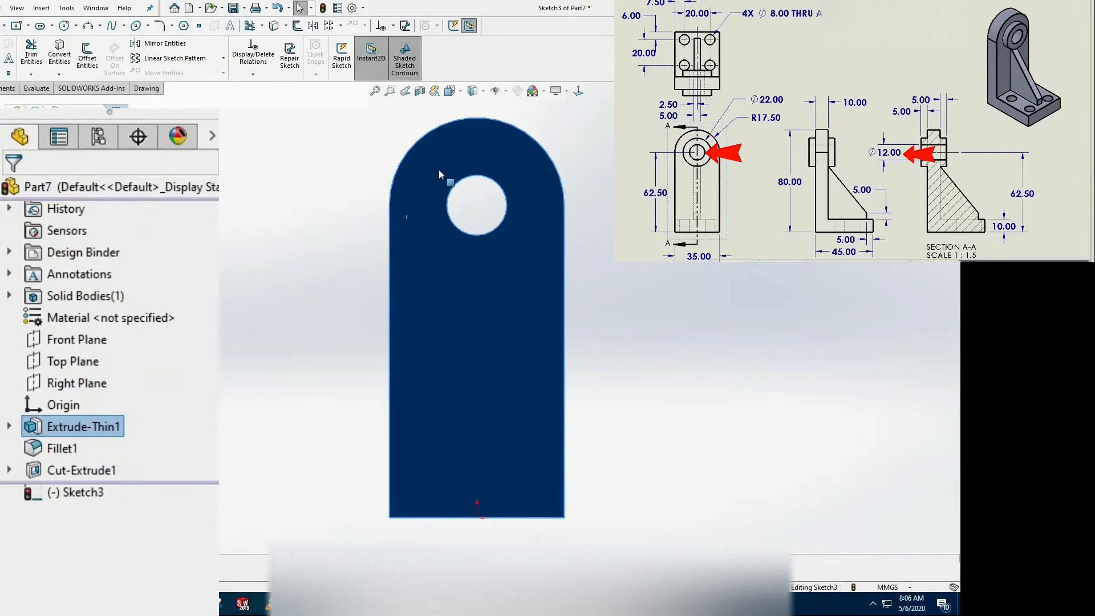
key(s)
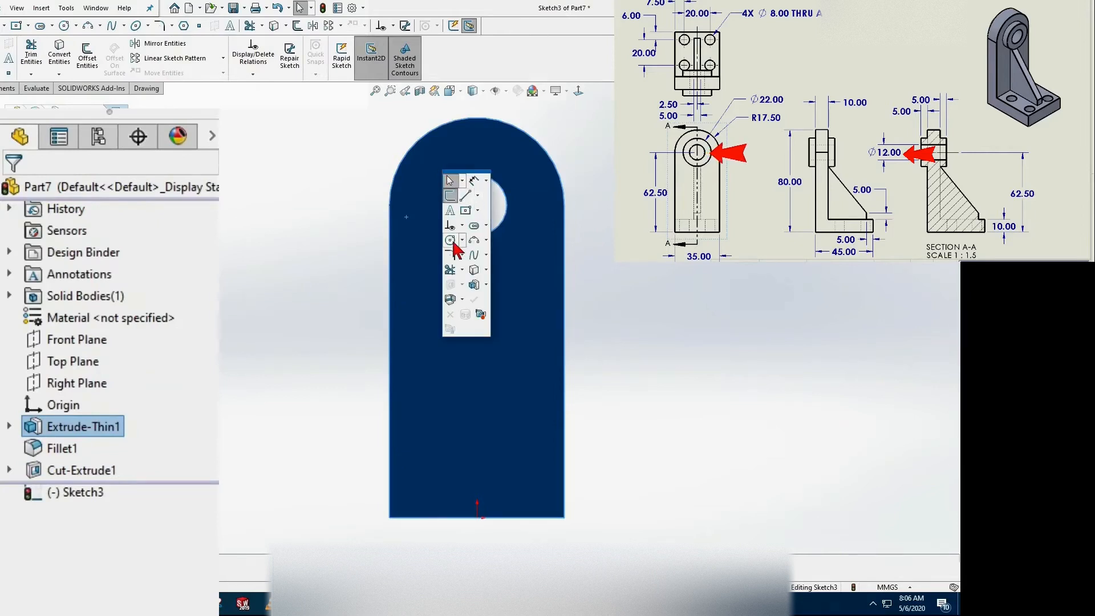
click(450, 241)
click(476, 206)
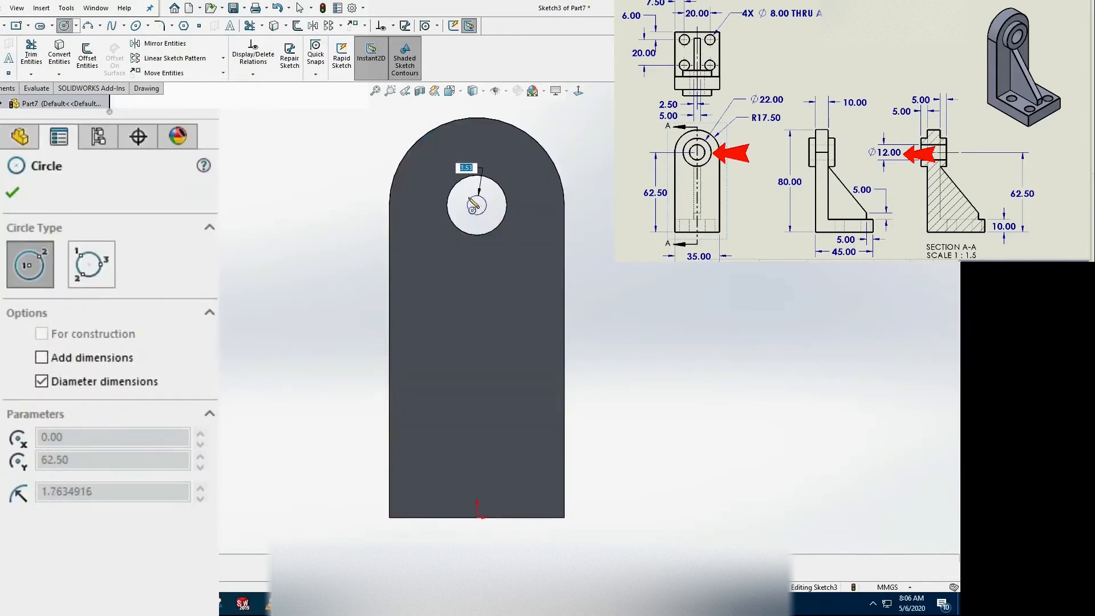
click(493, 206)
- Dimension the new circle's diameter as 12 mm
key(s)
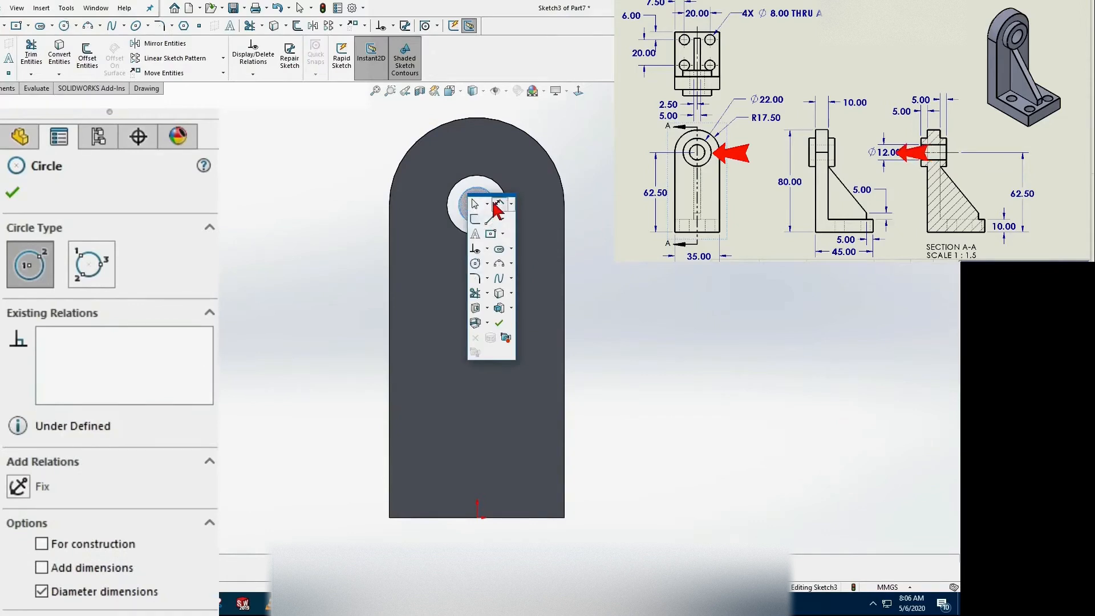
click(499, 204)
click(460, 213)
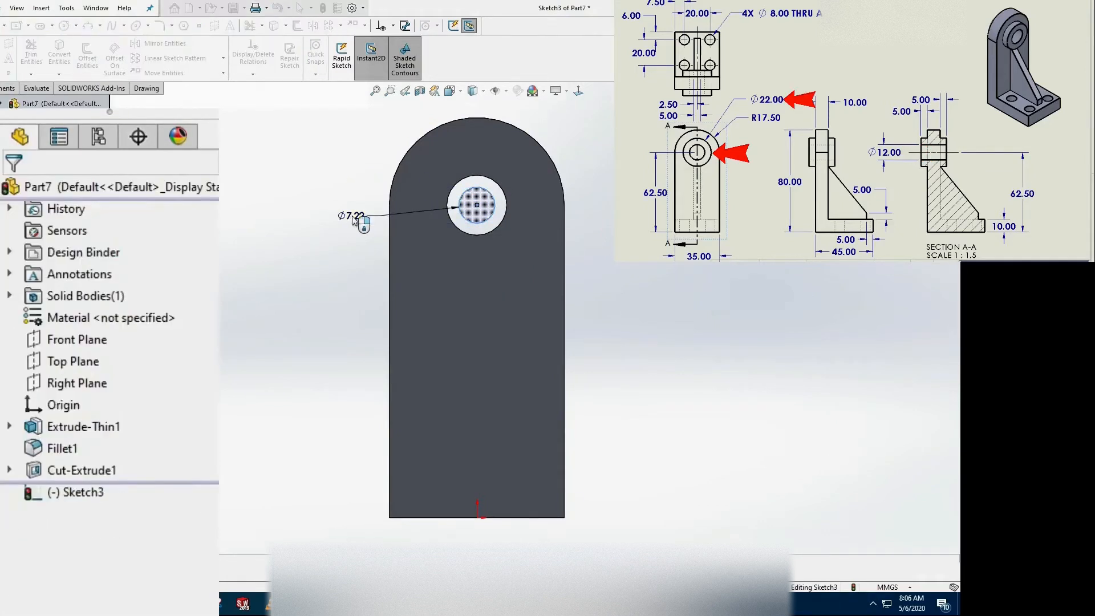
click(354, 219)
text(12)
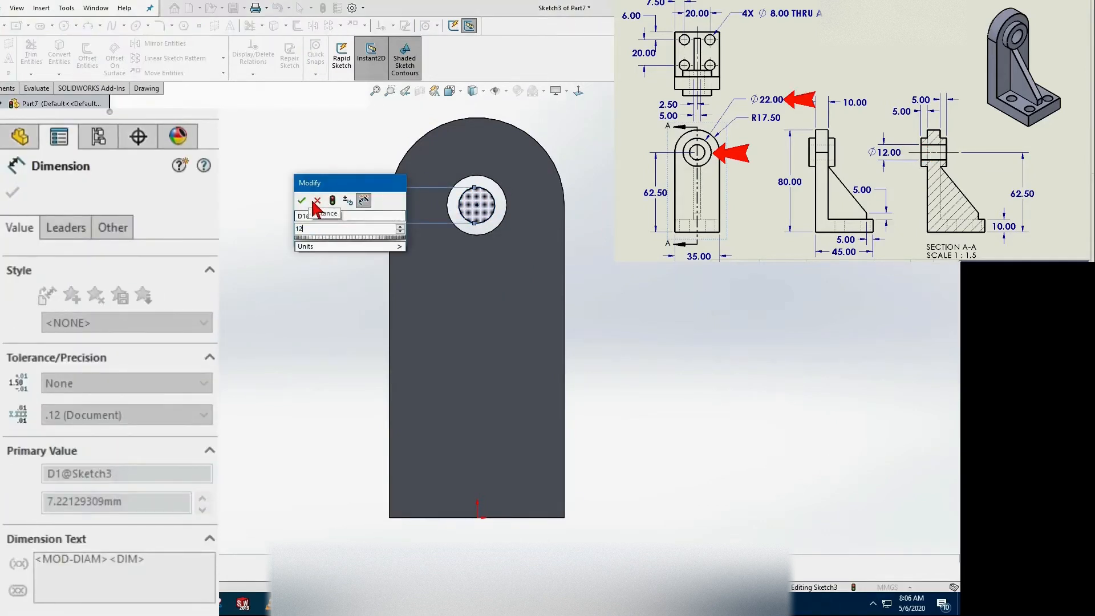
key(Return)
- Extrude the circle outward as a one-direction thin feature, 5 mm thick and 5 mm deep, to form the boss ring
key(s)
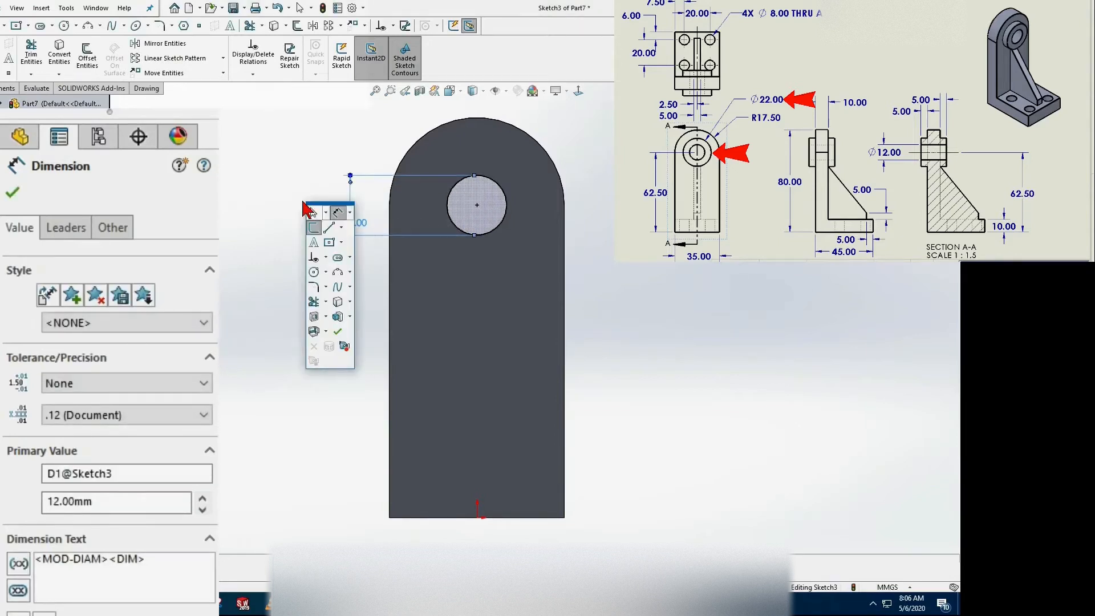
click(339, 317)
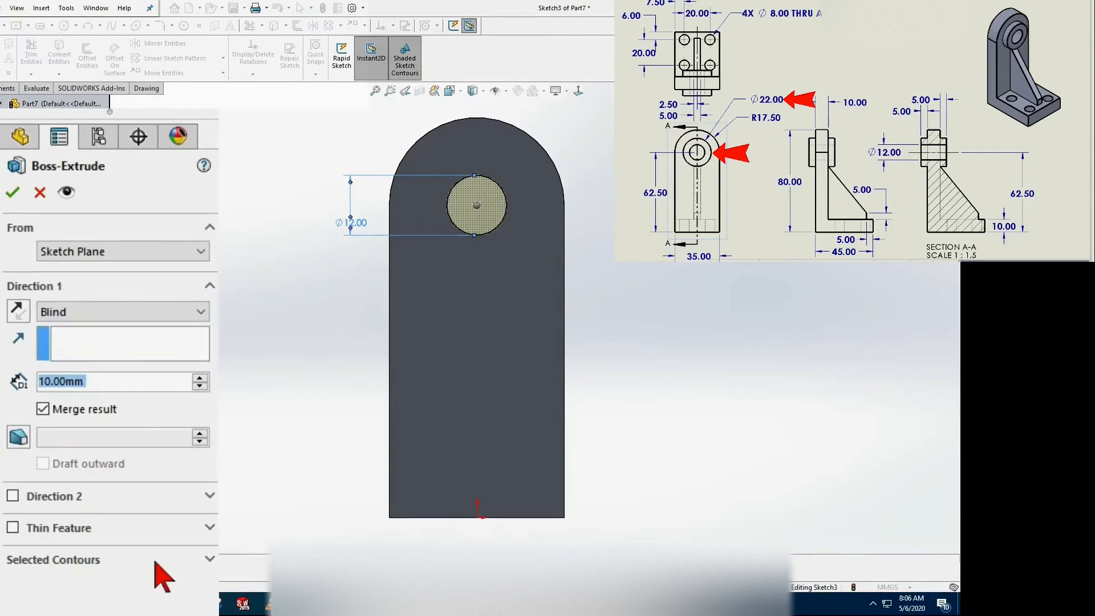
click(12, 527)
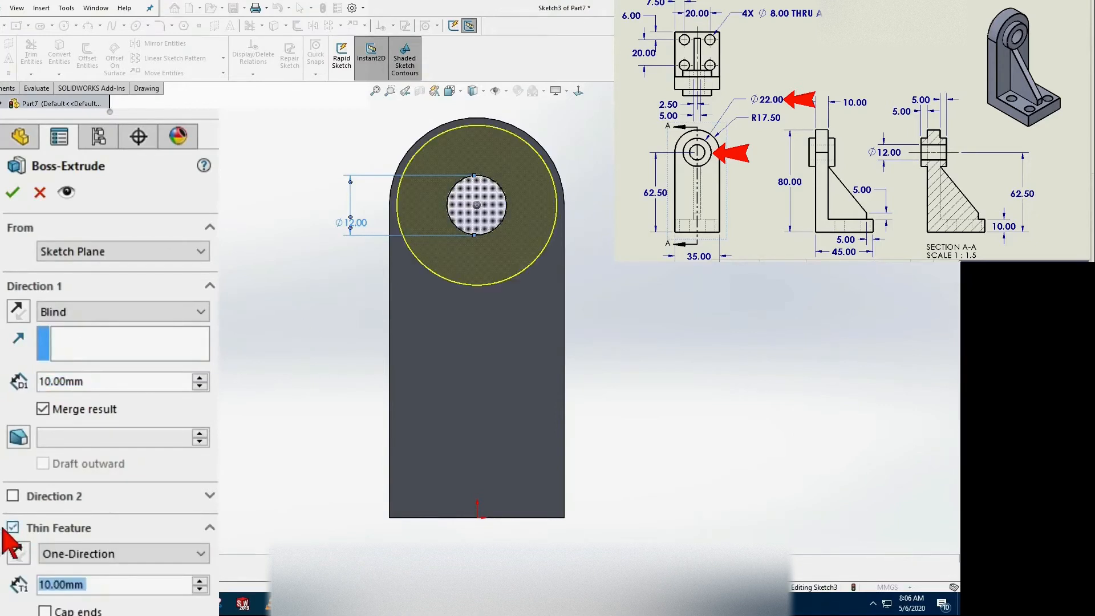
text(5)
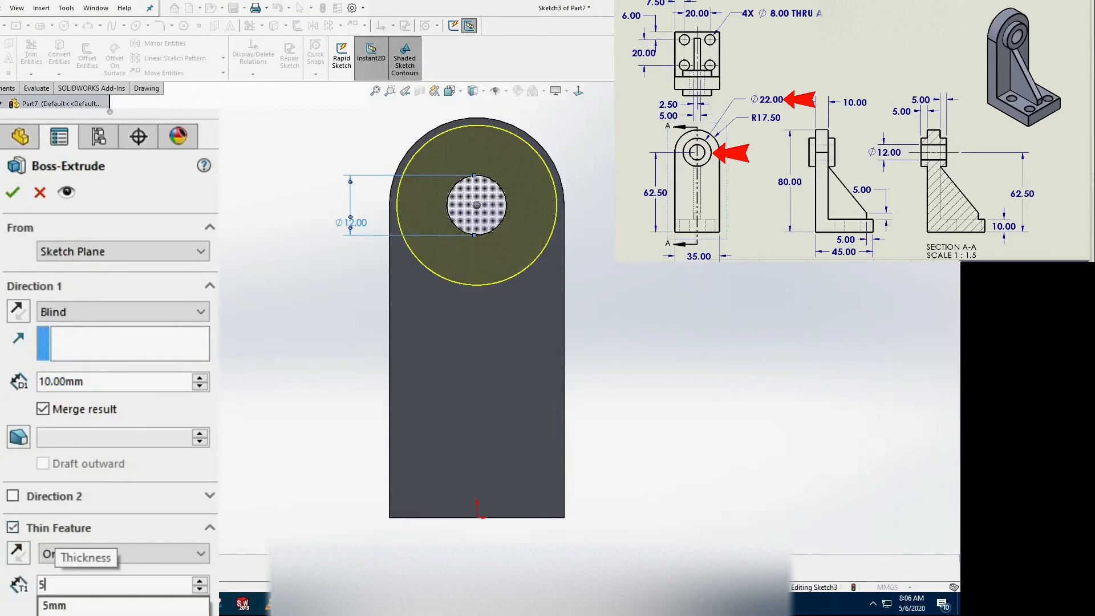
click(92, 385)
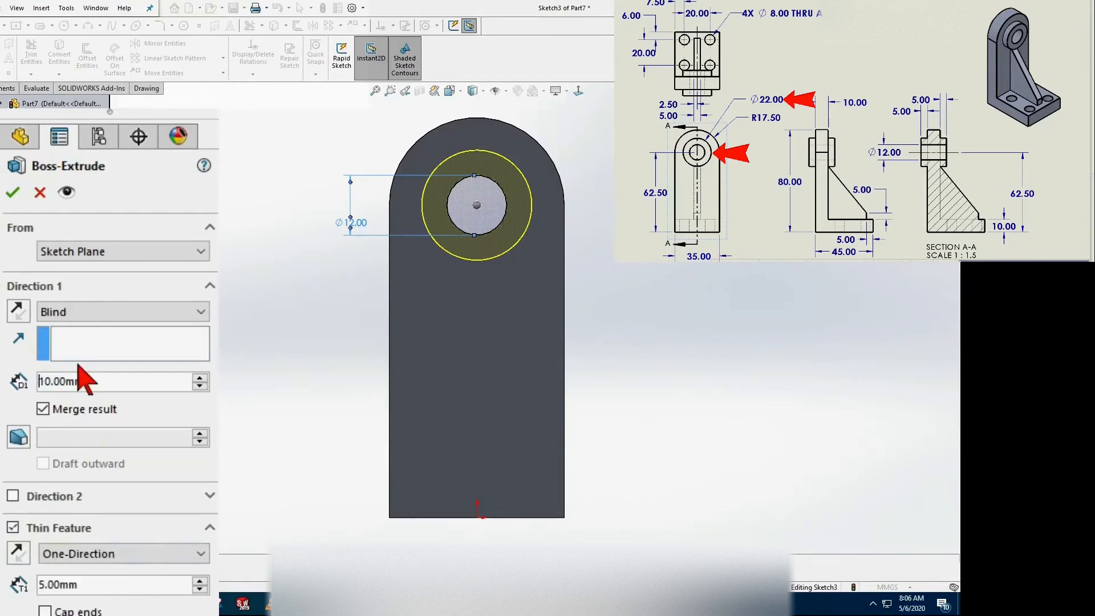
drag(92, 383, 9, 376)
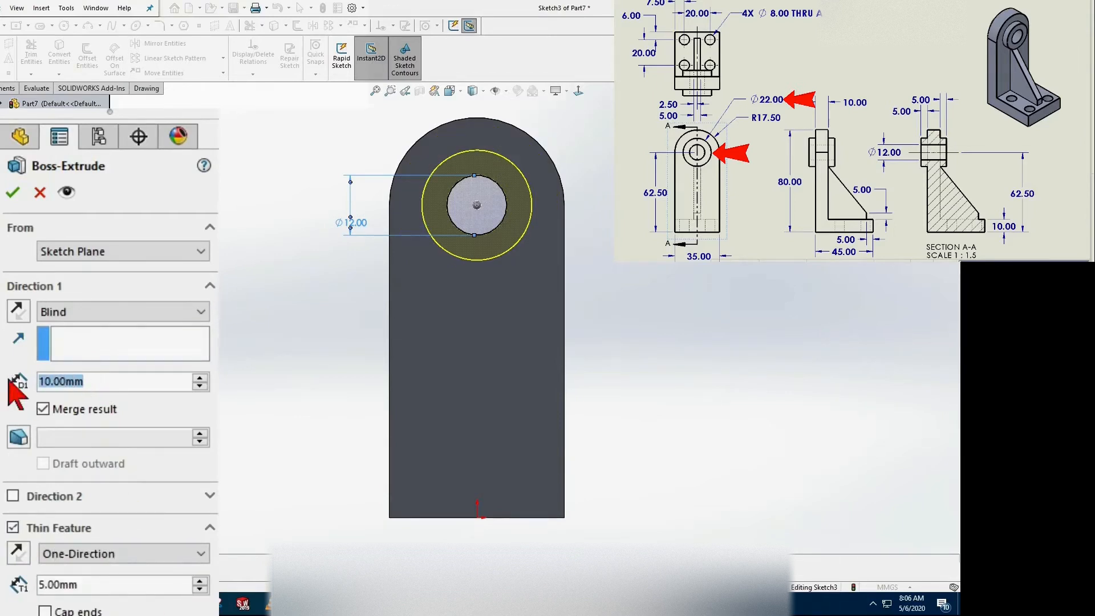
text(5)
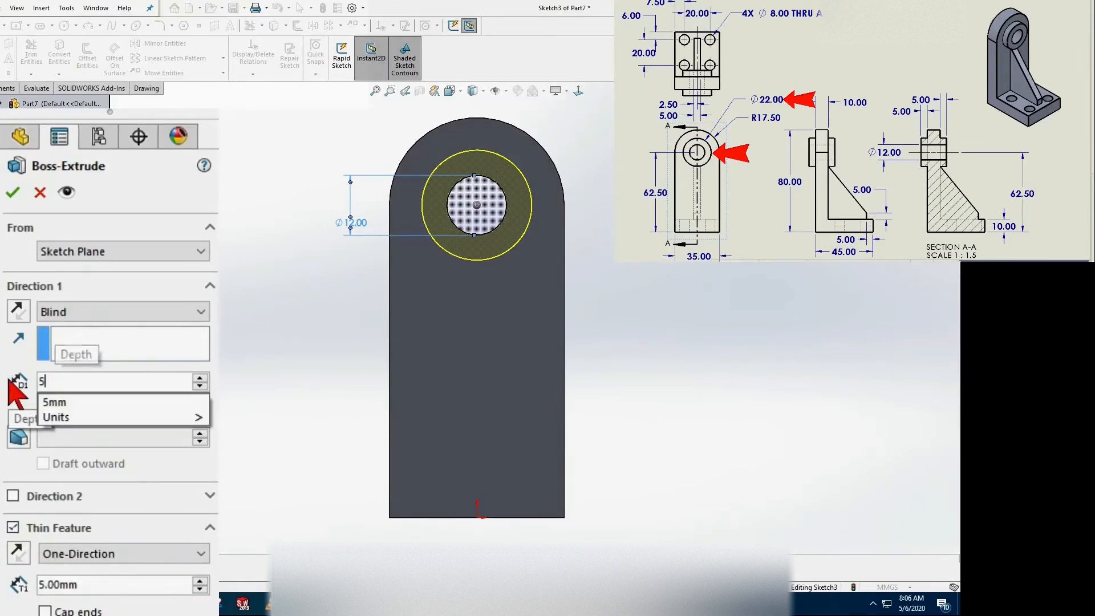
click(13, 192)
click(12, 192)
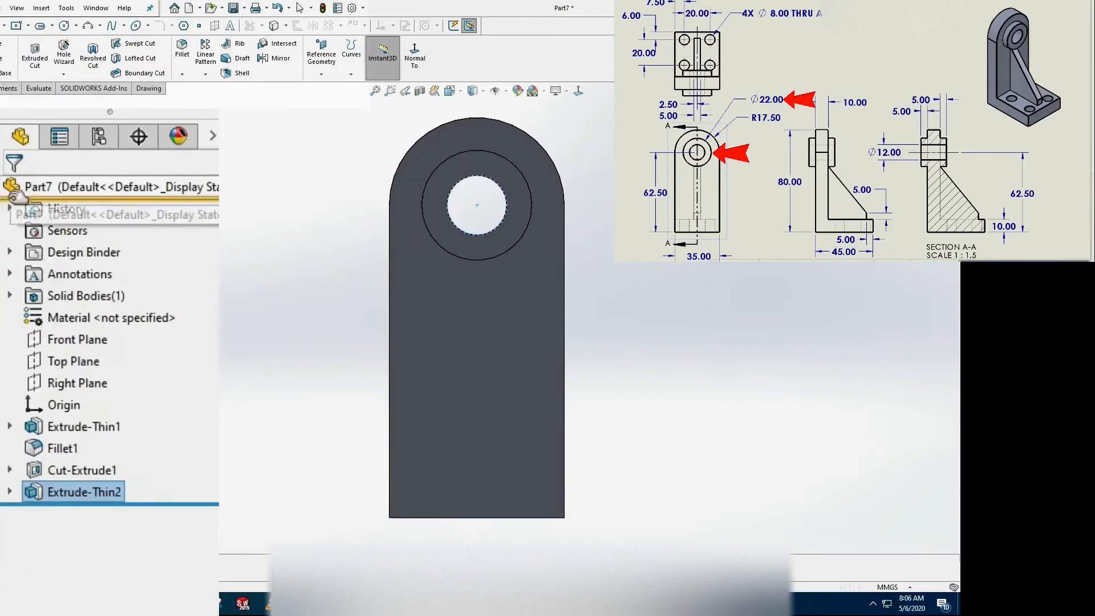
- Create a reference plane midway between the upright's flat outer and inner faces
middle_drag(457, 244, 511, 273)
click(511, 274)
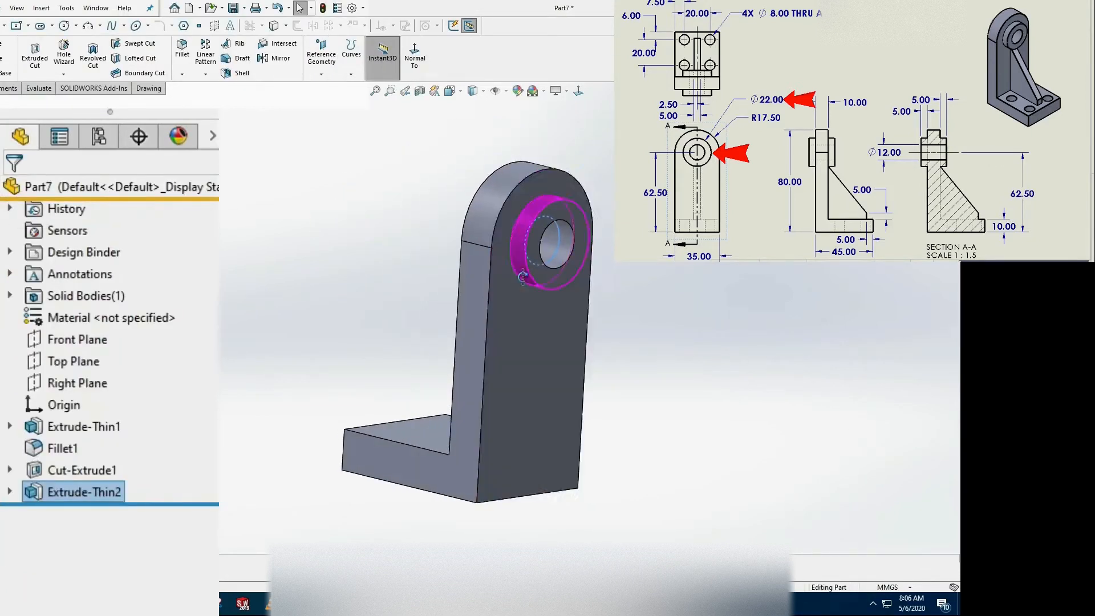
click(434, 287)
middle_drag(374, 281, 655, 276)
click(528, 318)
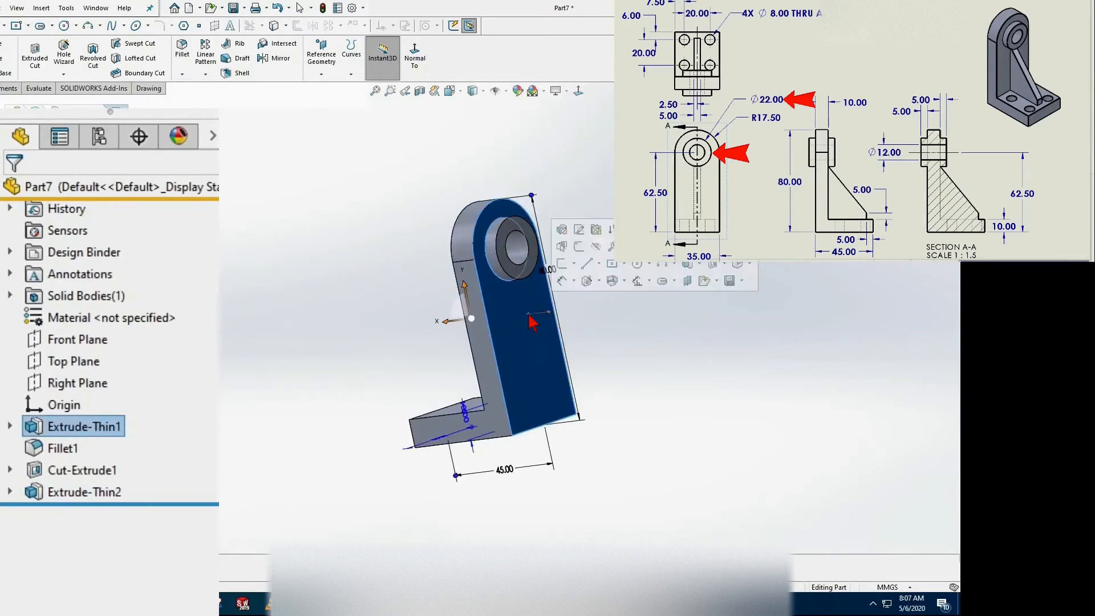
middle_drag(528, 318, 623, 322)
click(511, 307)
click(321, 57)
click(324, 88)
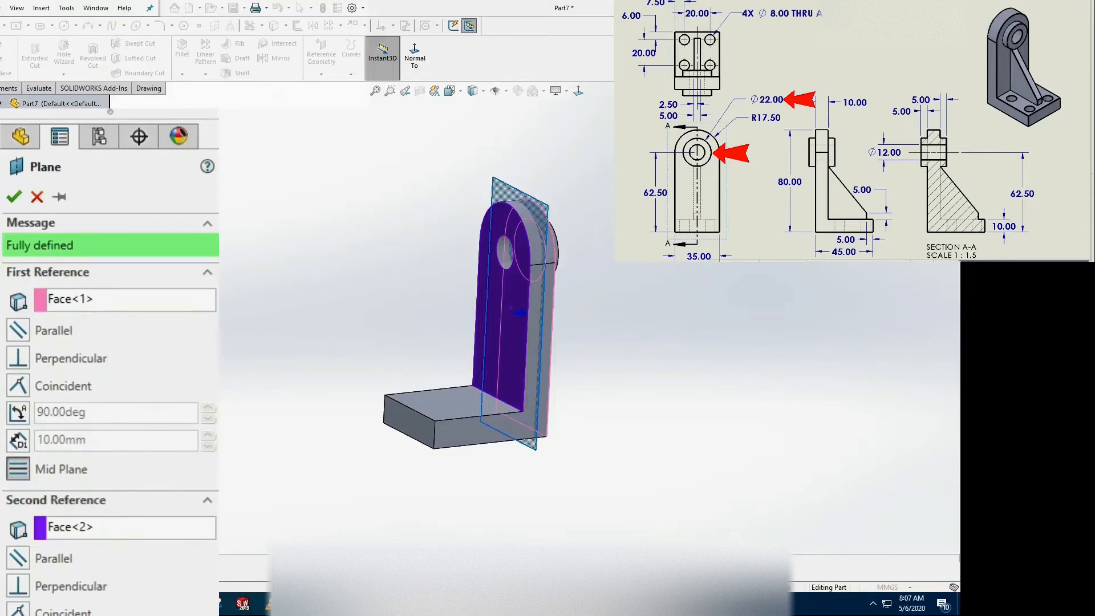
click(13, 196)
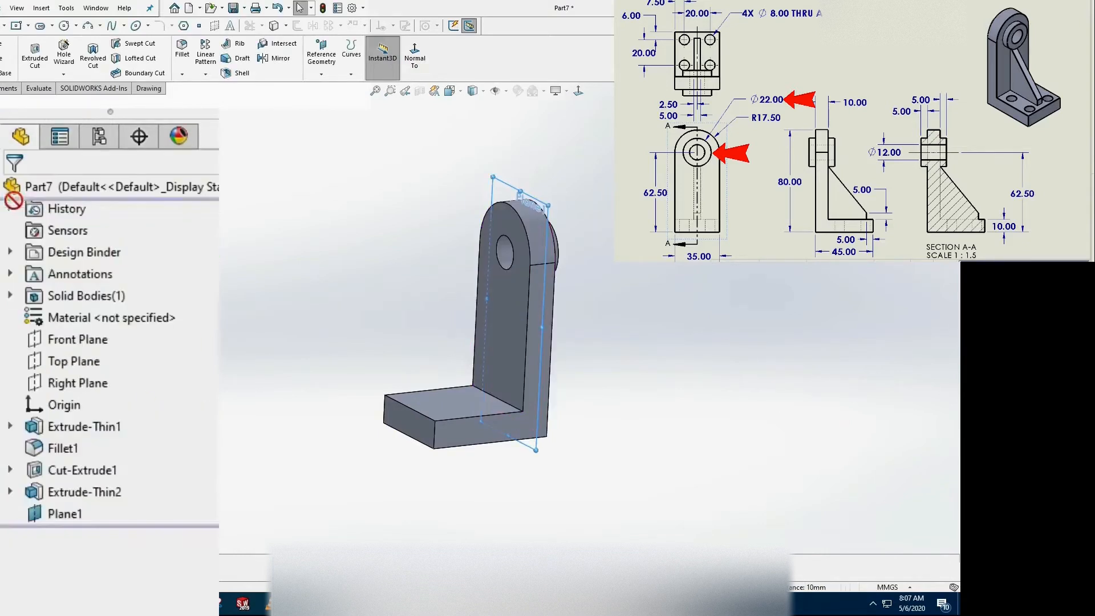
- Mirror the thin boss ring about the upright's mid plane
click(272, 59)
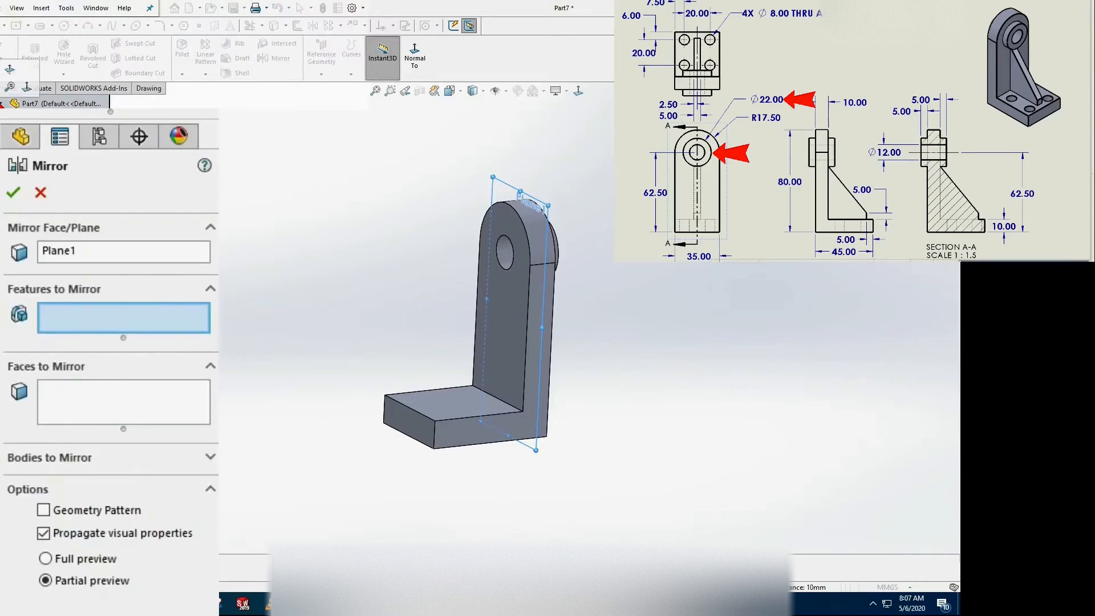
click(536, 251)
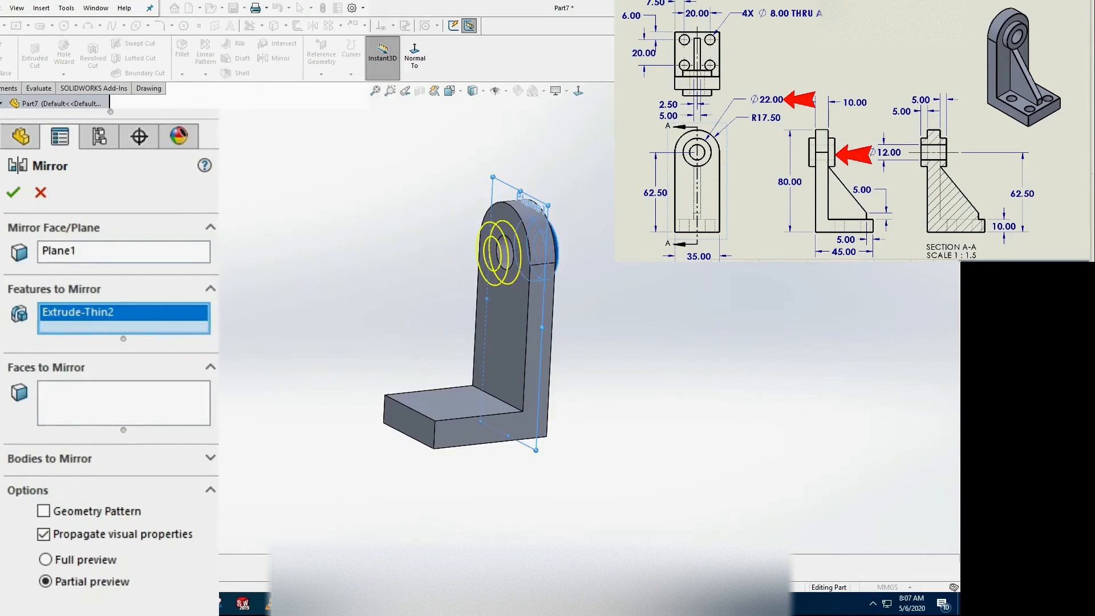
click(13, 192)
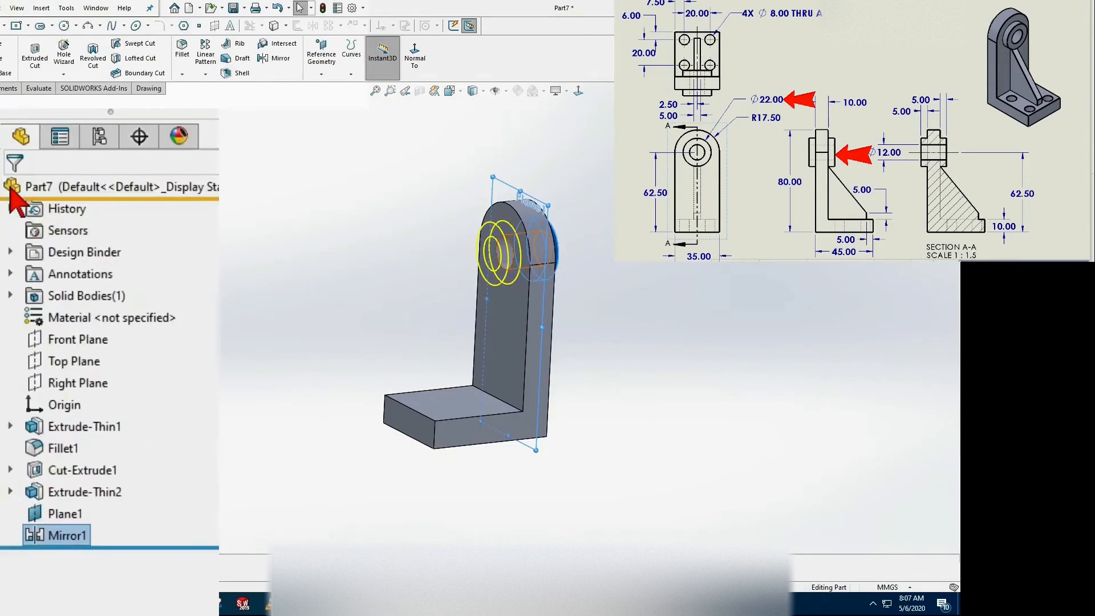
- On the Right Plane, sketch a sloping rib line from the upright's inner edge below the boss, ending in a vertical line about 4 mm down to the base
middle_drag(440, 298, 510, 299)
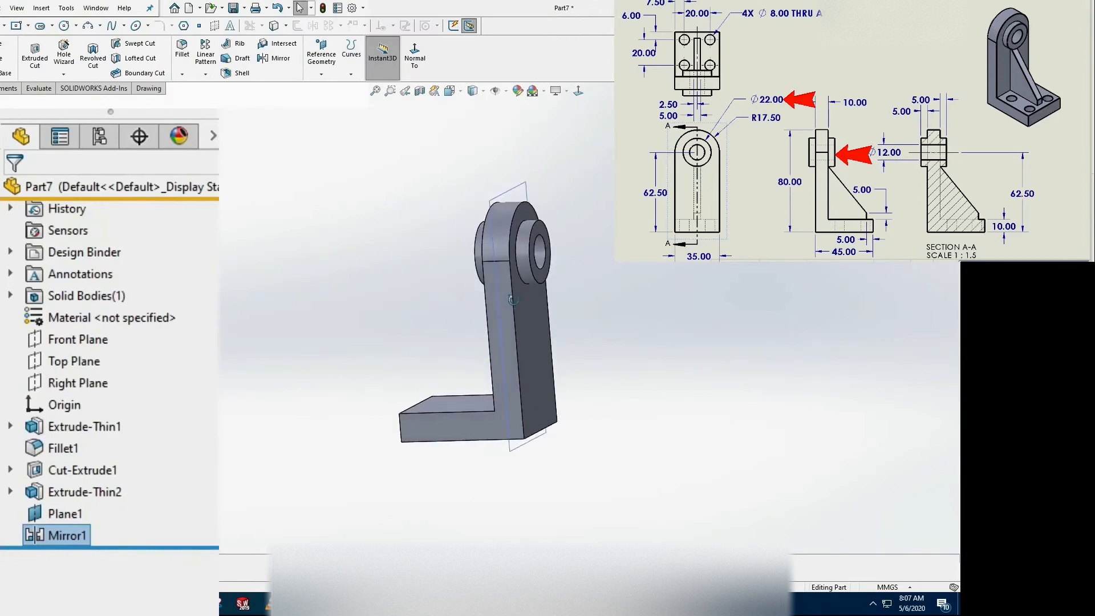
click(73, 383)
click(178, 353)
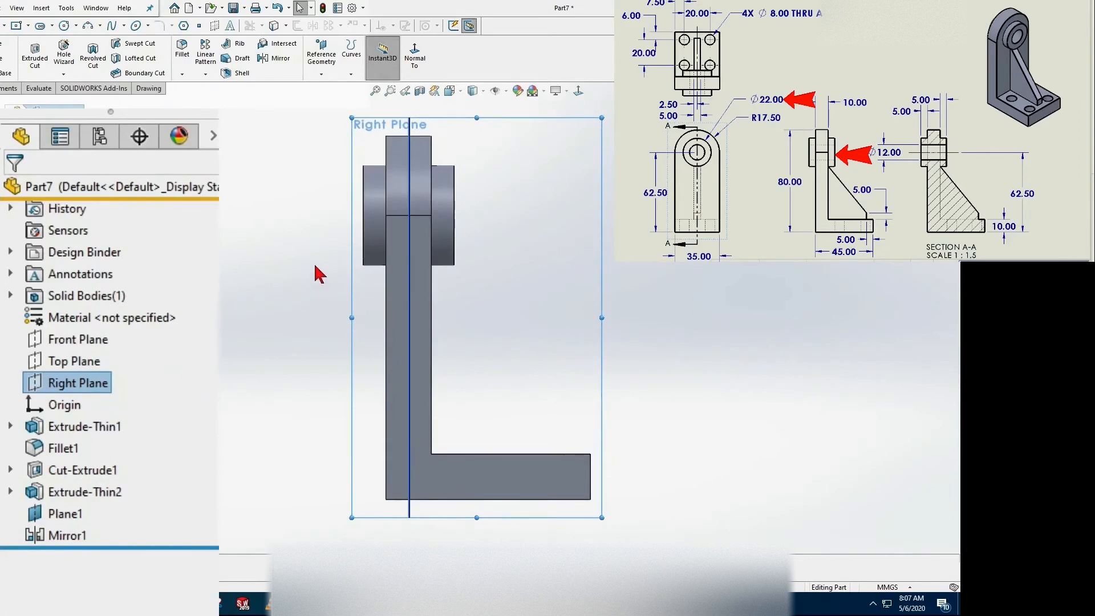
right_click(506, 298)
click(515, 268)
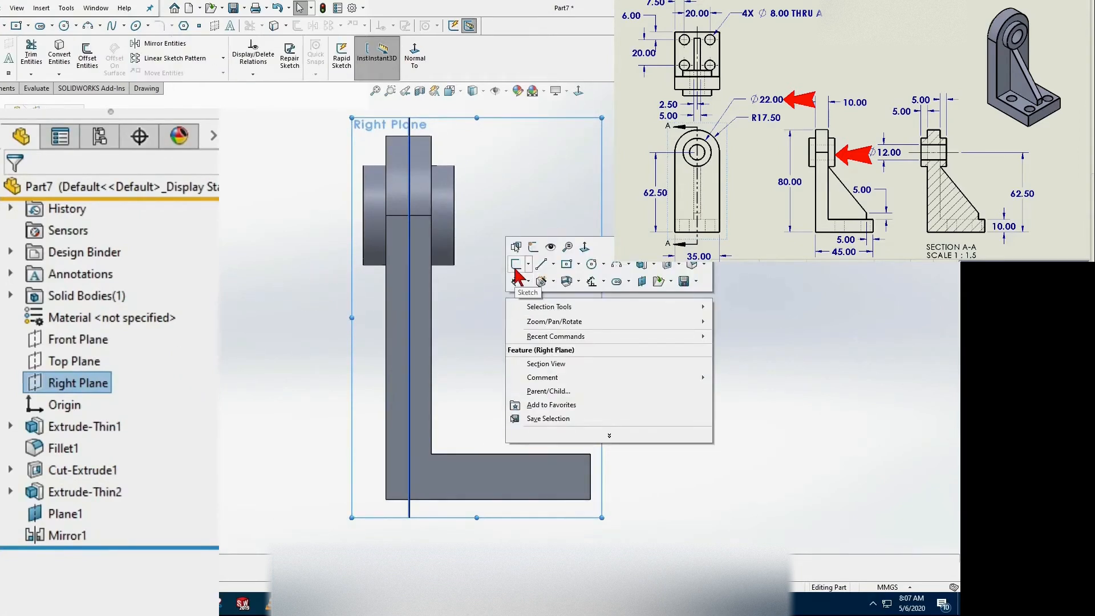
key(s)
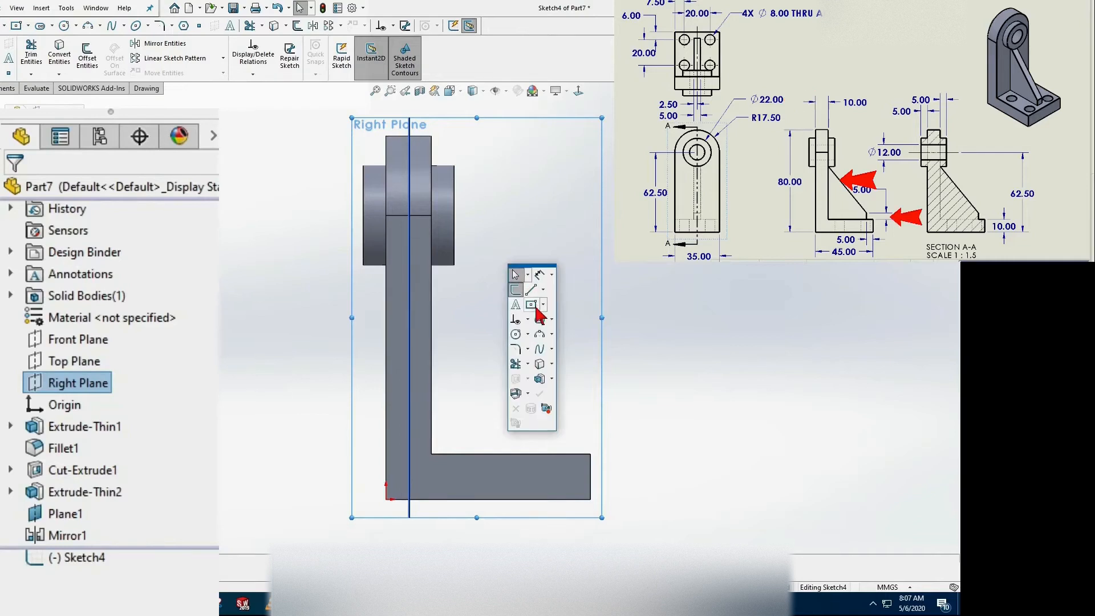
click(532, 289)
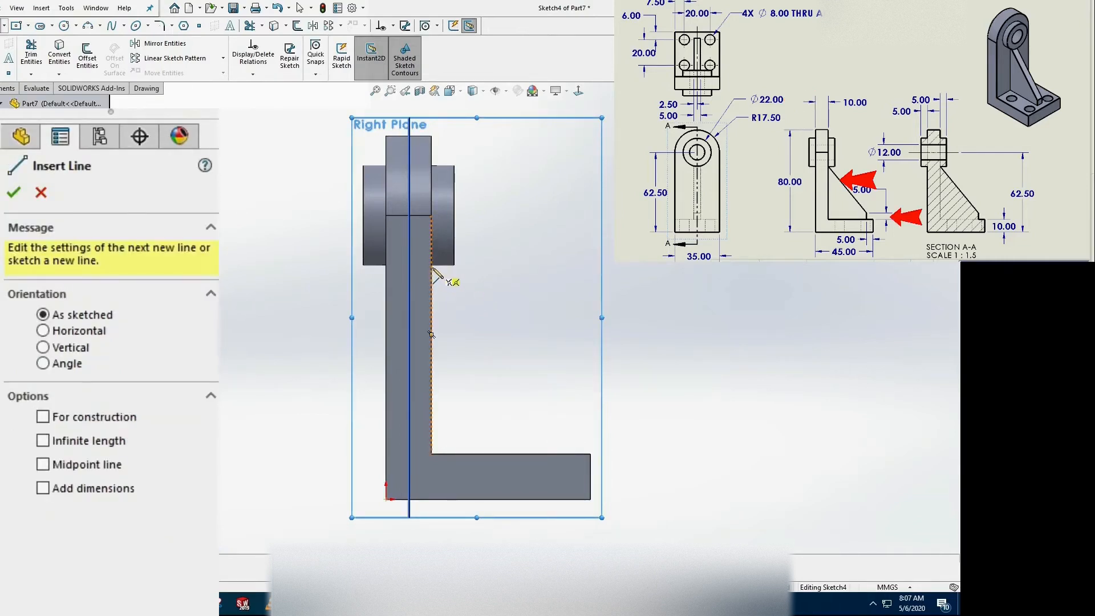
click(431, 265)
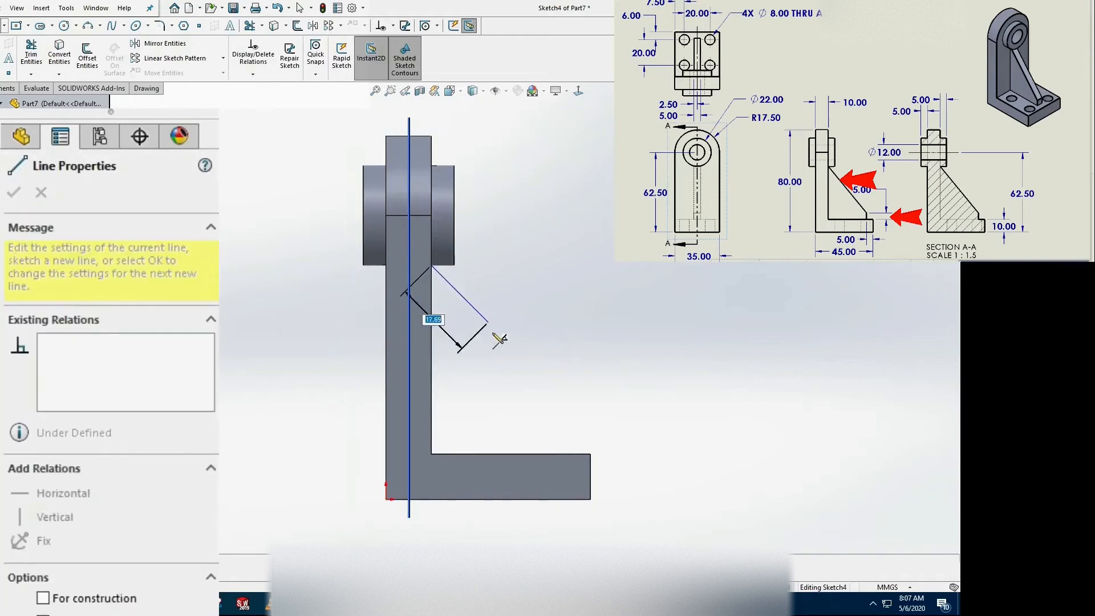
click(581, 436)
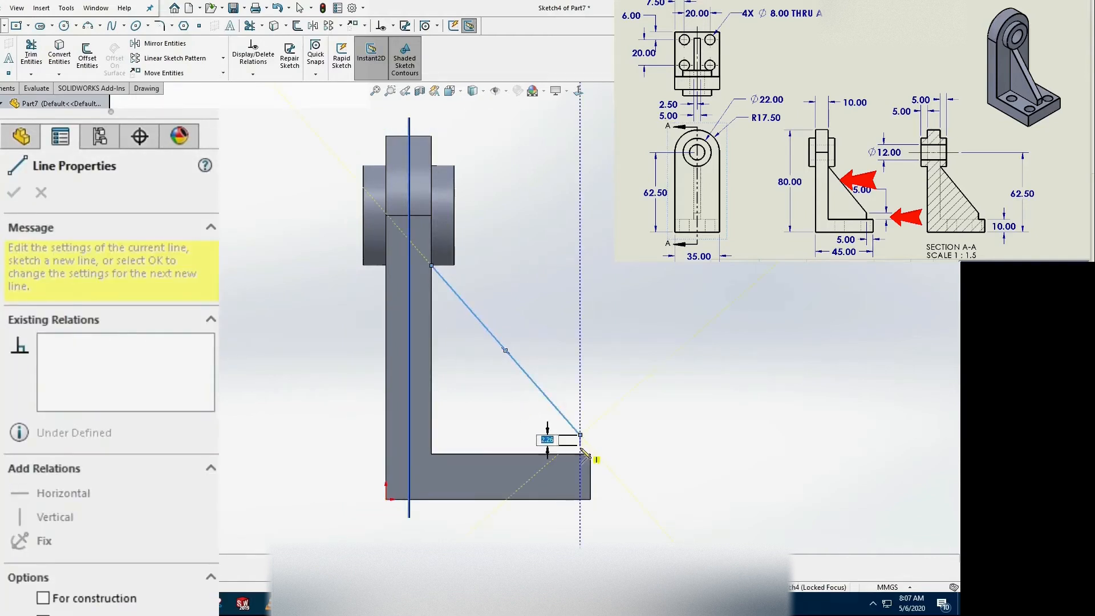
click(581, 454)
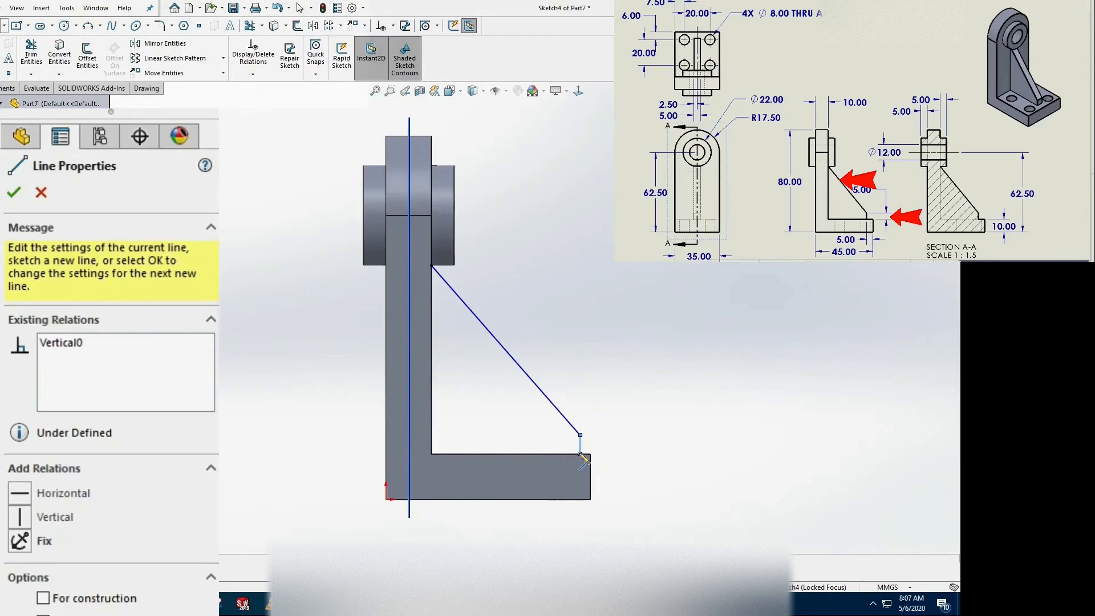
- Dimension the rib profile's short vertical line as 5 mm
key(s)
click(614, 434)
click(580, 445)
click(623, 473)
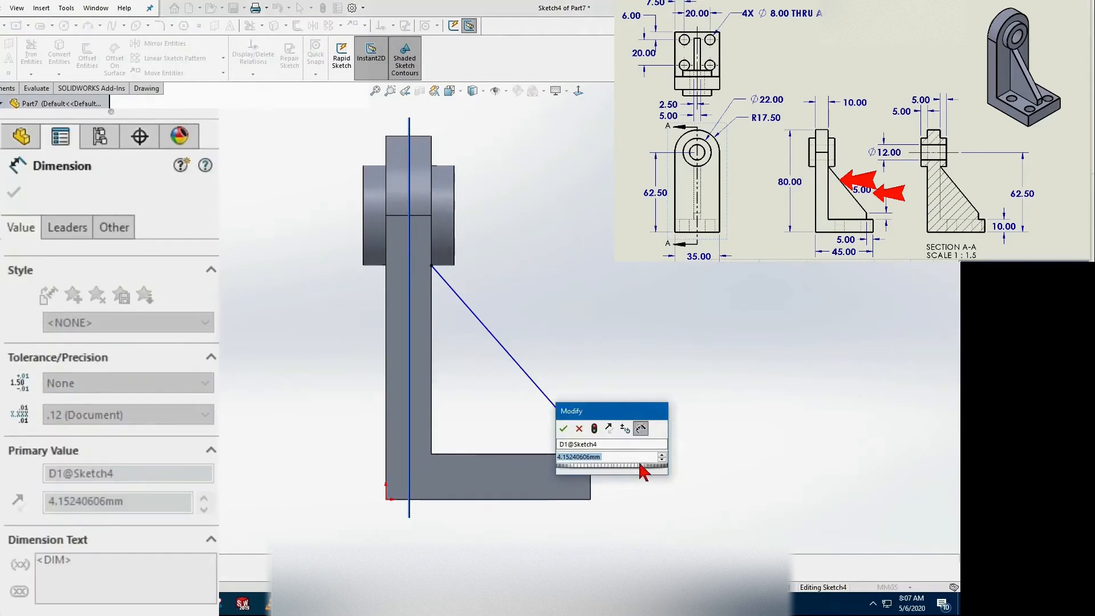
text(5)
click(563, 429)
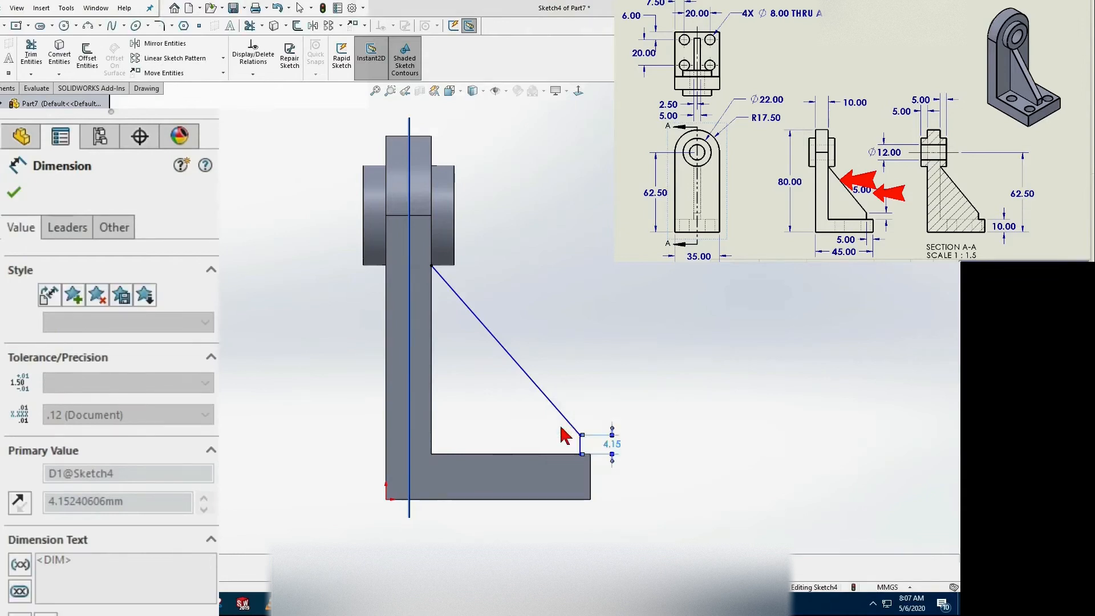
- Dimension the distance between the rib profile's short vertical line and the base's outer end as 5 mm
click(581, 450)
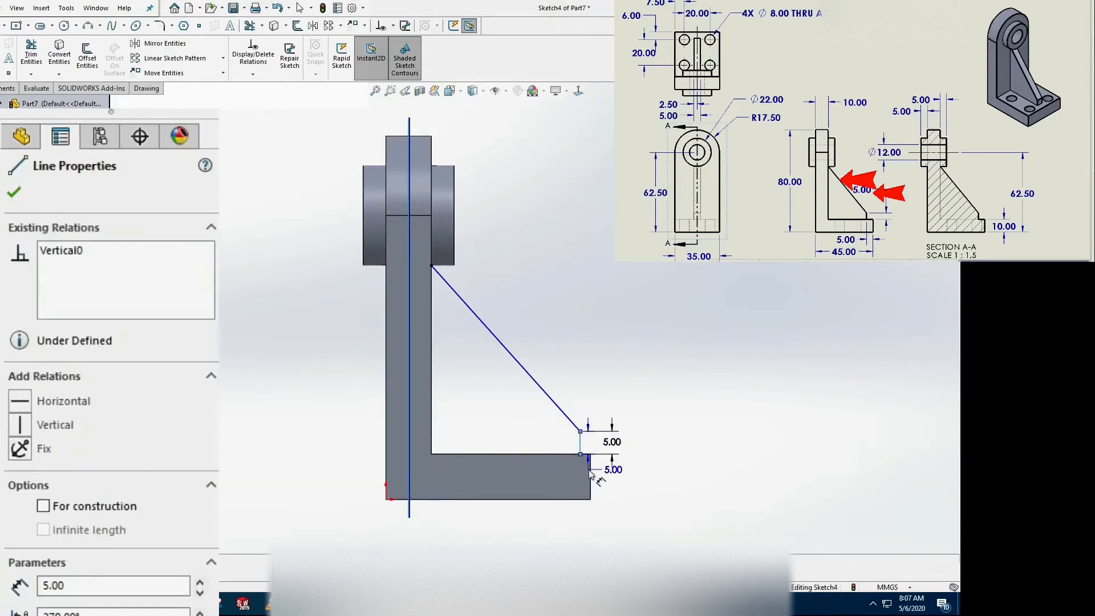
click(590, 473)
click(587, 513)
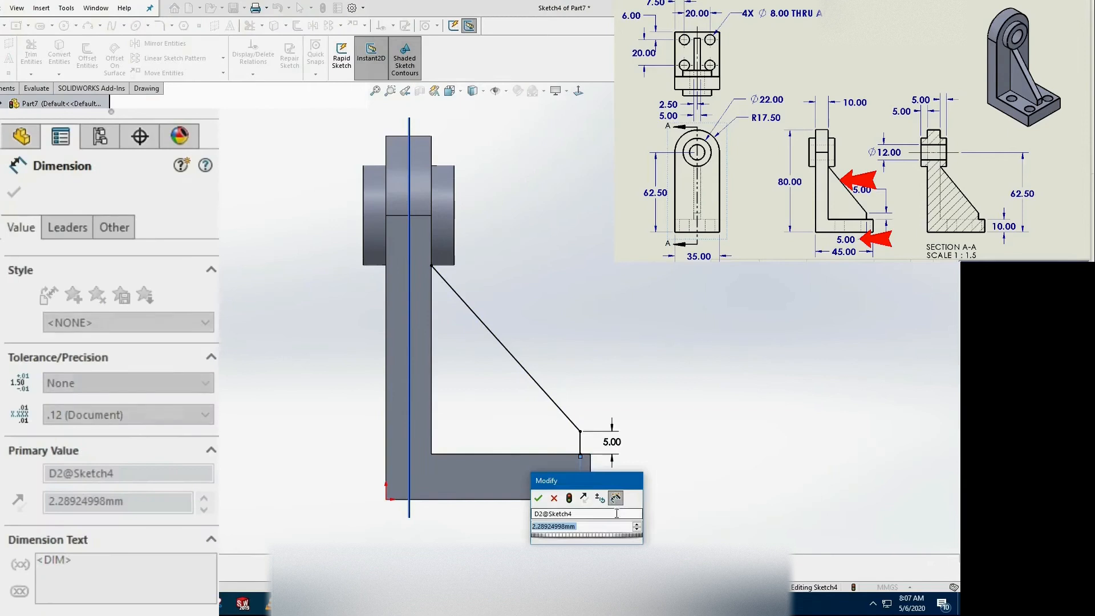
text(5)
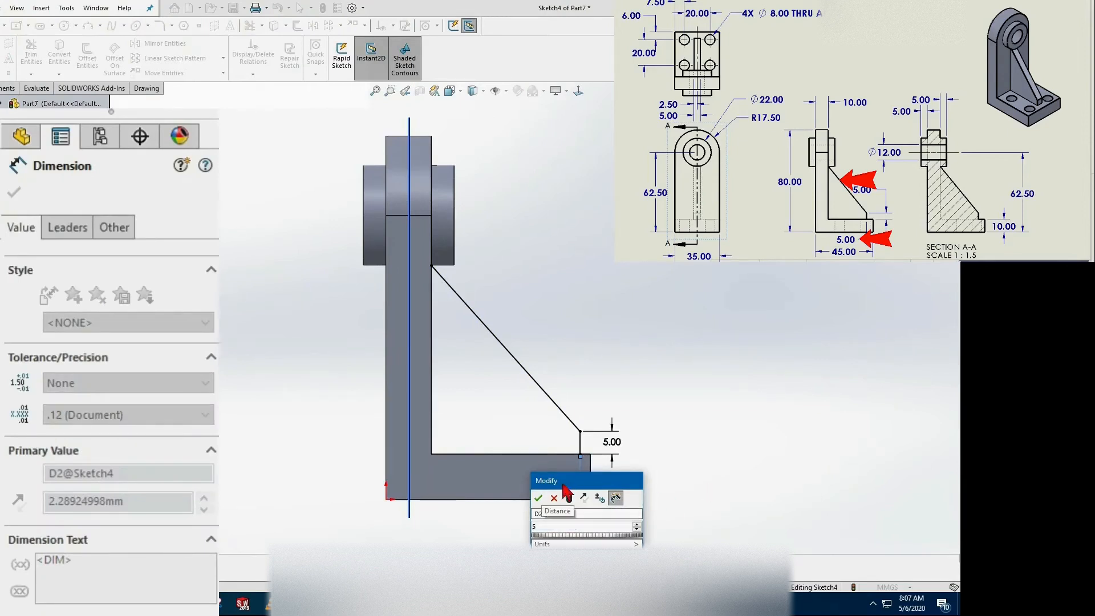
click(539, 499)
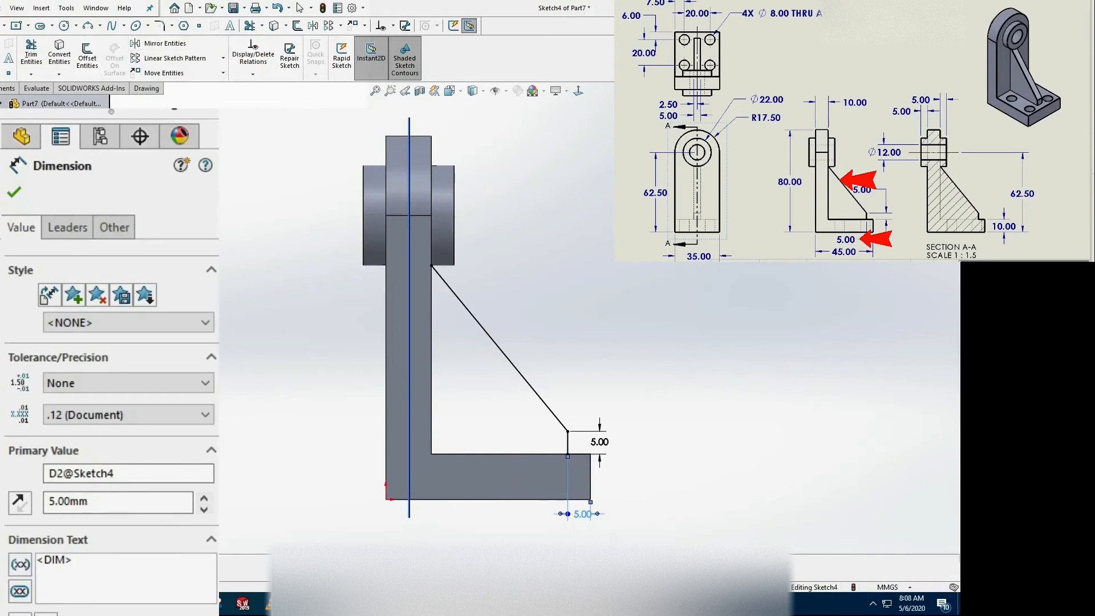
- Create a 5 mm thick rib from the sketched profile, with its thickness on both sides of the sketch
click(1, 88)
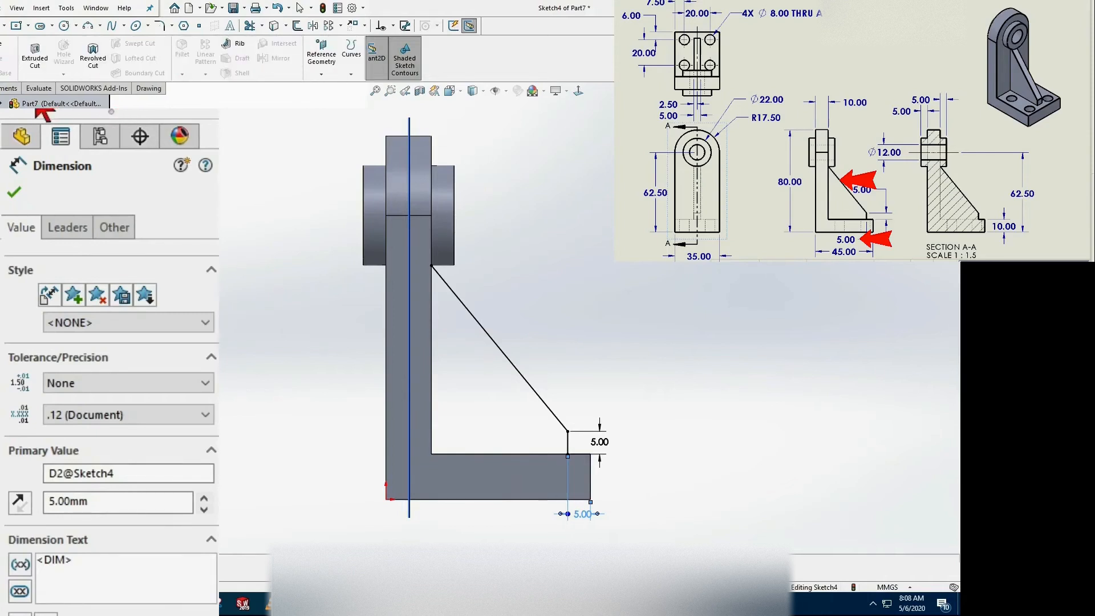
click(239, 55)
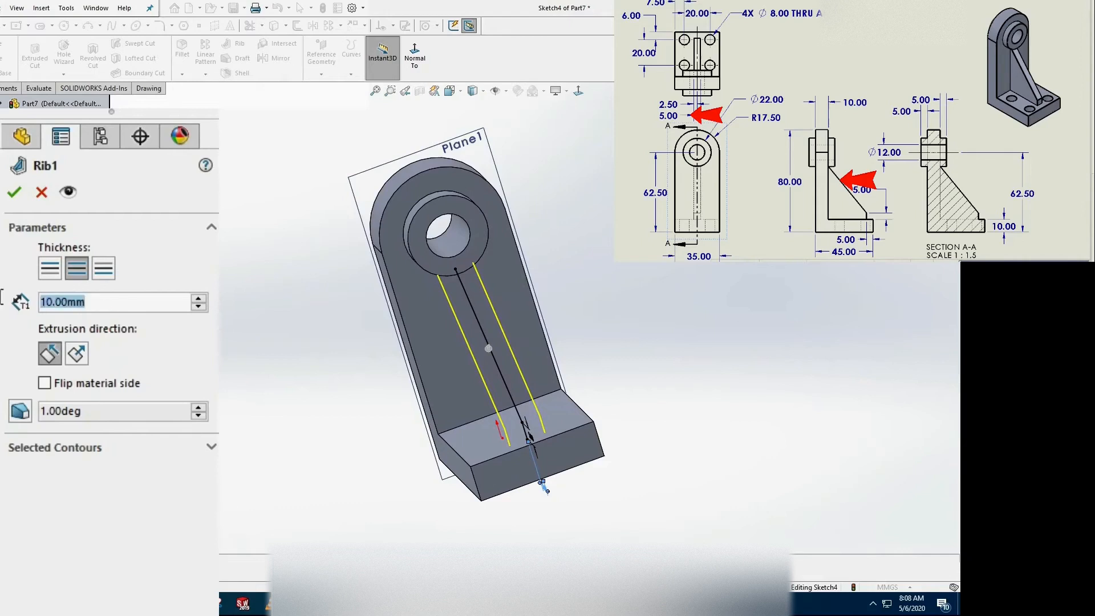
text(5)
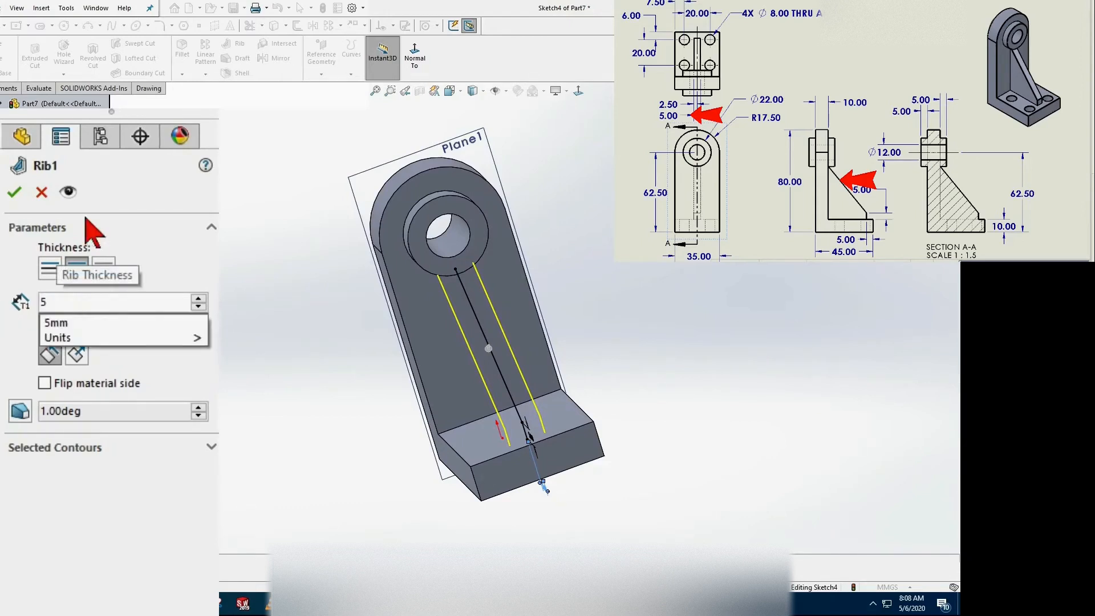
click(14, 194)
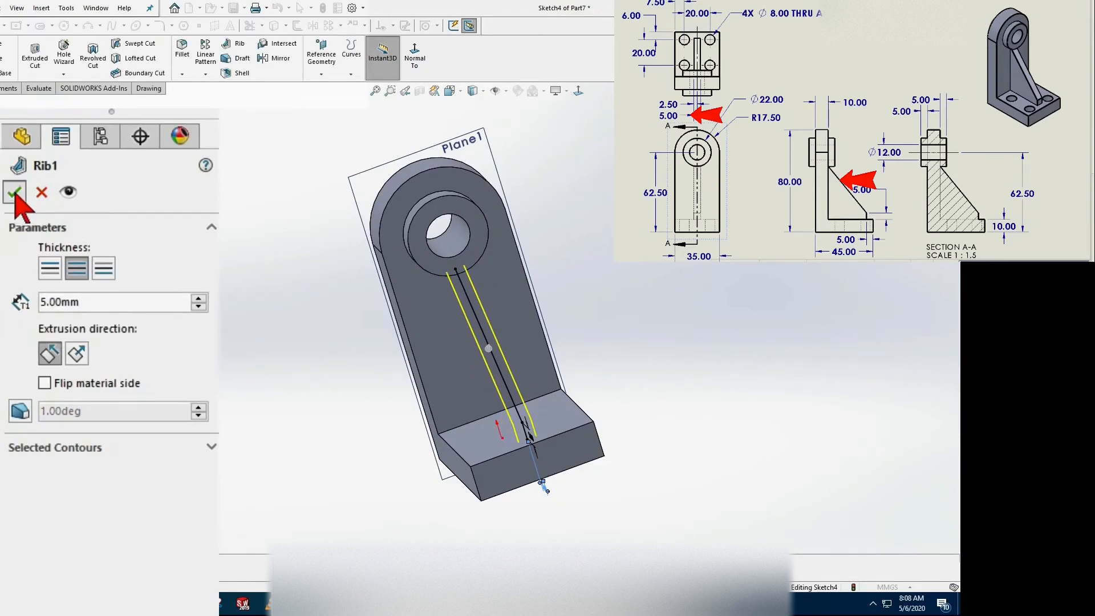
middle_drag(398, 384, 455, 382)
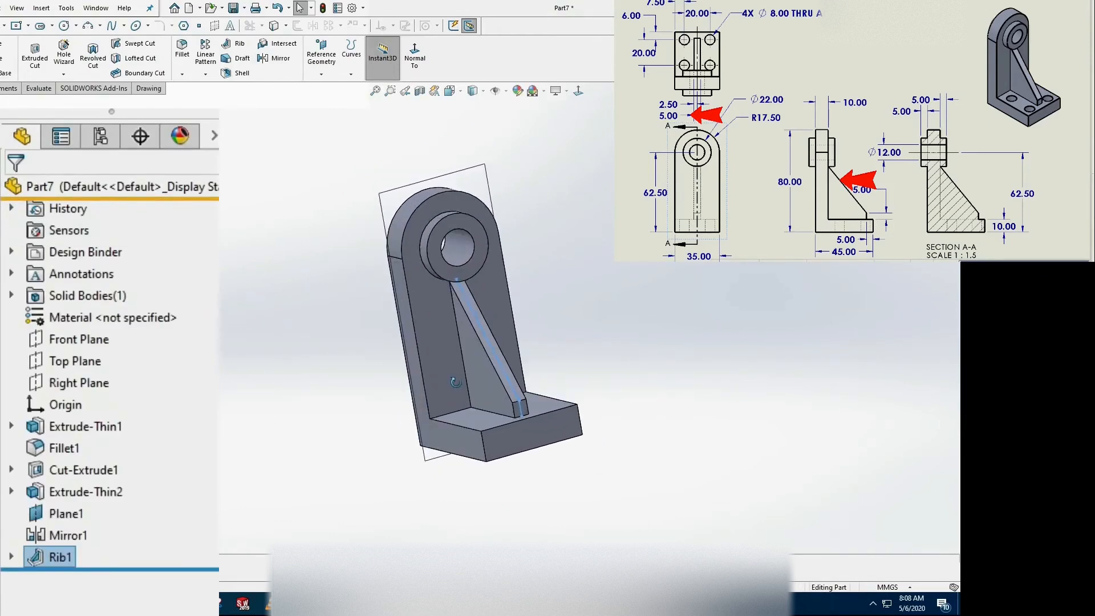
- Start a Hole Wizard hole on the base's top face: ANSI Metric drill size Ø8.0, through all
click(545, 406)
click(644, 341)
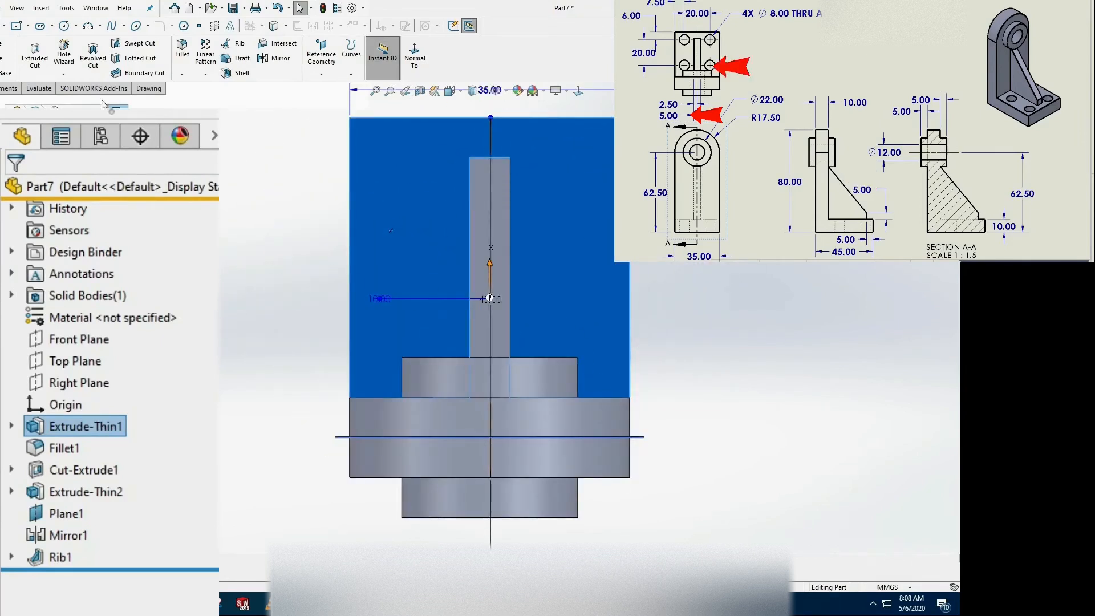
click(64, 74)
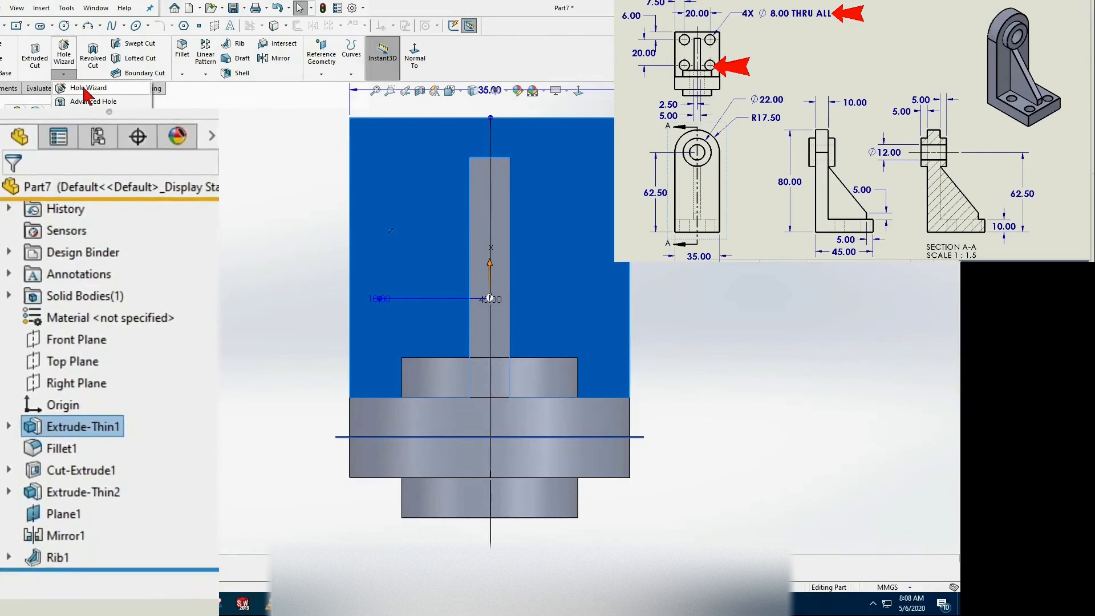
click(85, 89)
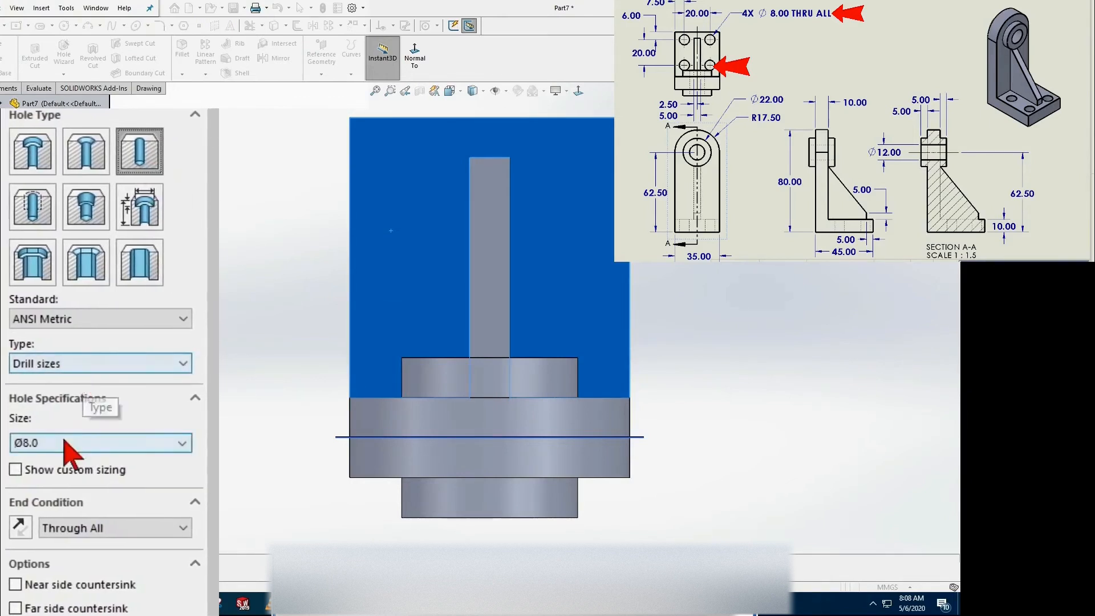
scroll(65, 442, up, 3)
- Place four hole points on the base, two each side of the rib, about 22.5 mm apart across and 15.6 mm apart lengthwise
click(118, 178)
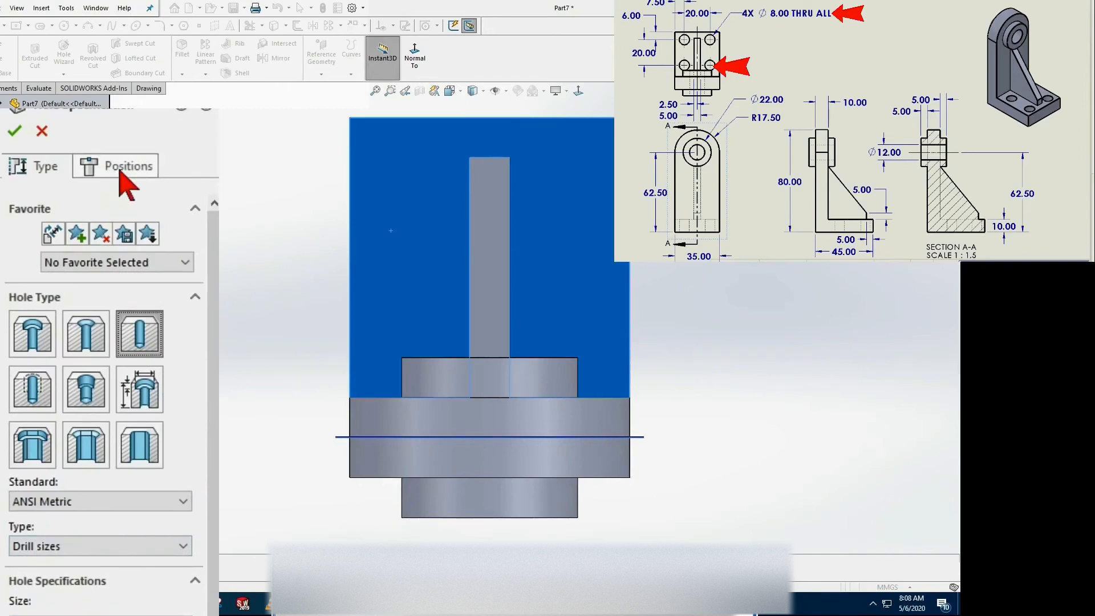
click(403, 177)
click(583, 177)
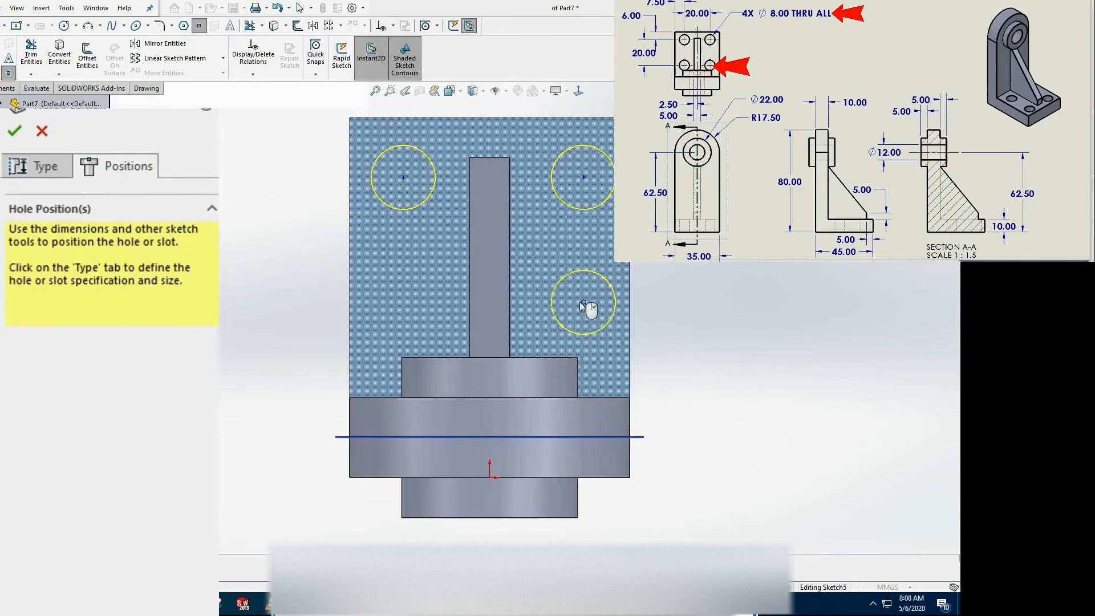
click(583, 302)
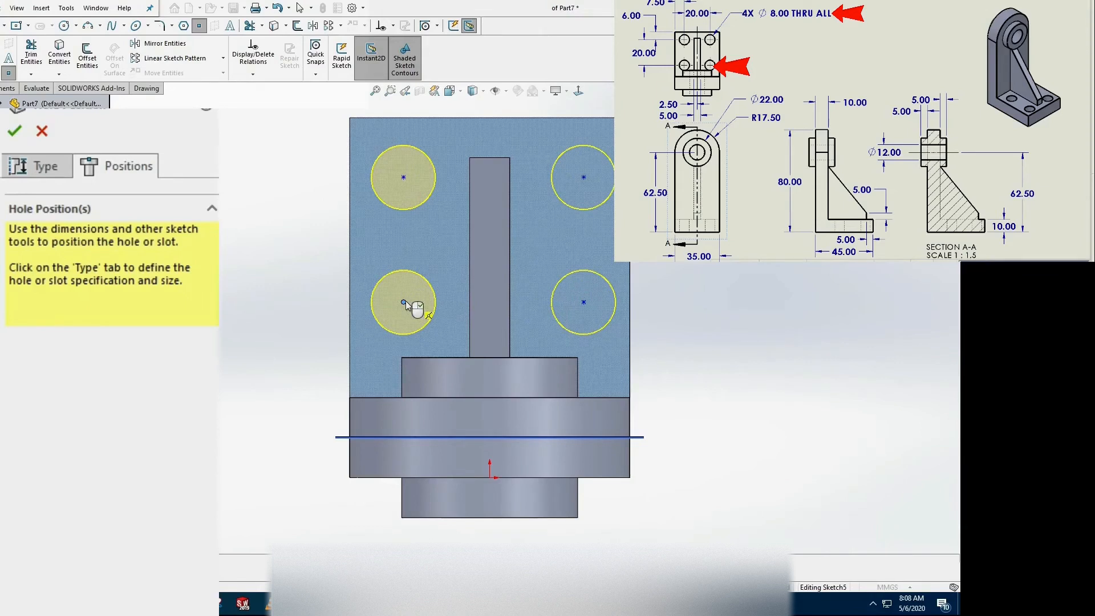
- Connect the four hole centres with construction centerlines forming a closed rectangle
key(s)
click(444, 327)
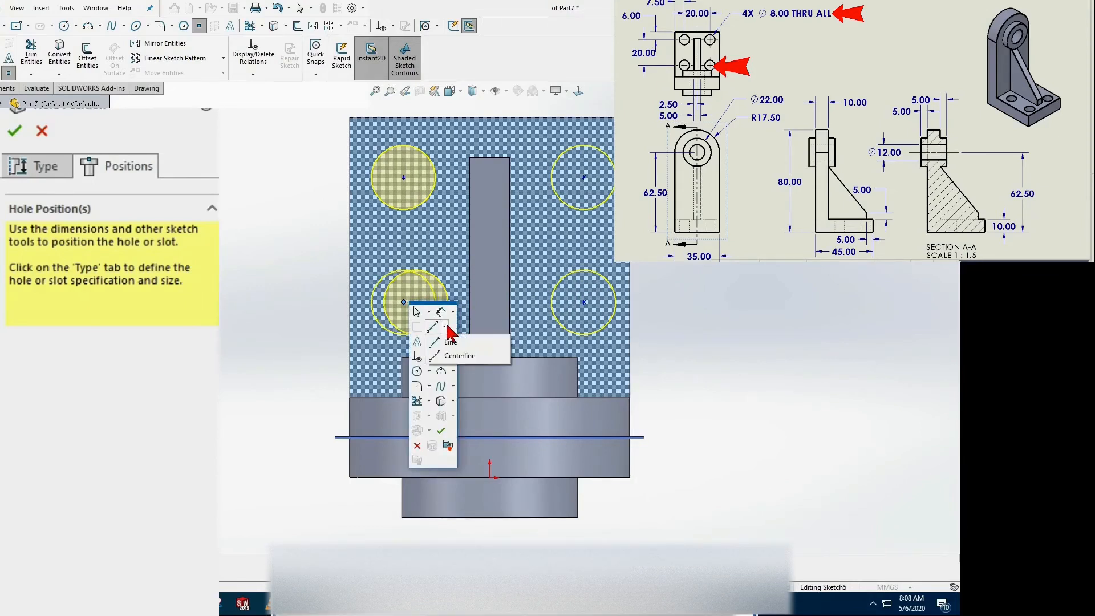
click(456, 356)
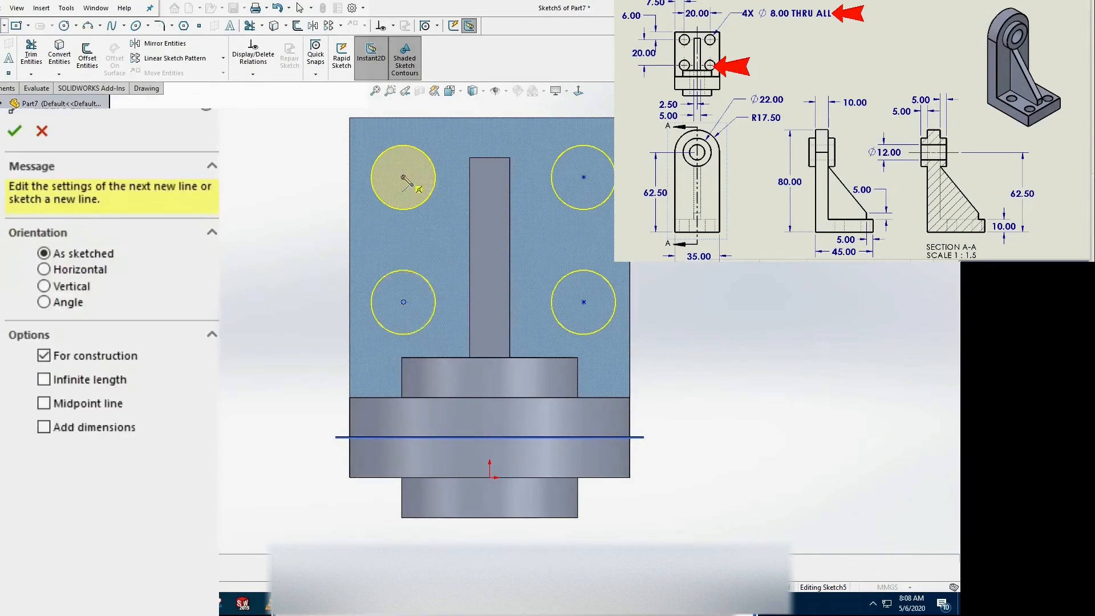
click(403, 177)
click(583, 177)
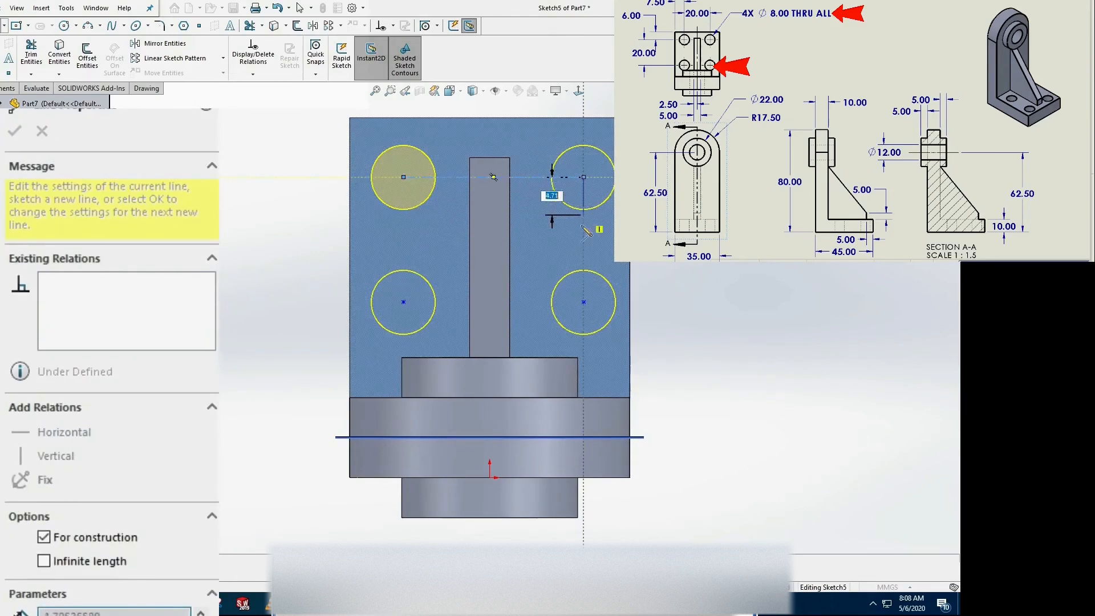
click(583, 301)
click(403, 302)
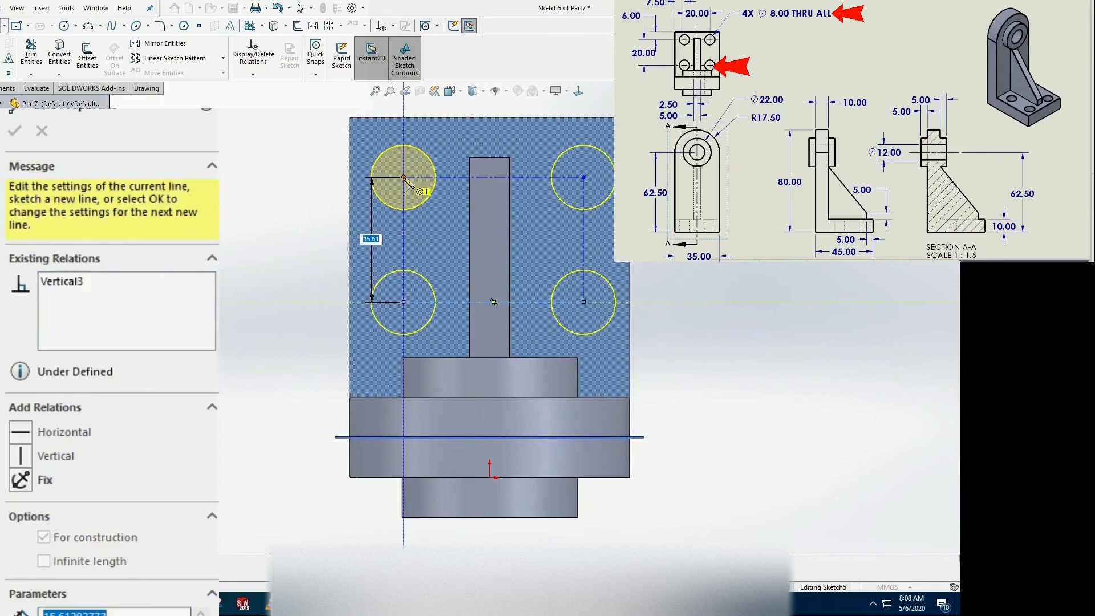
click(403, 177)
click(404, 177)
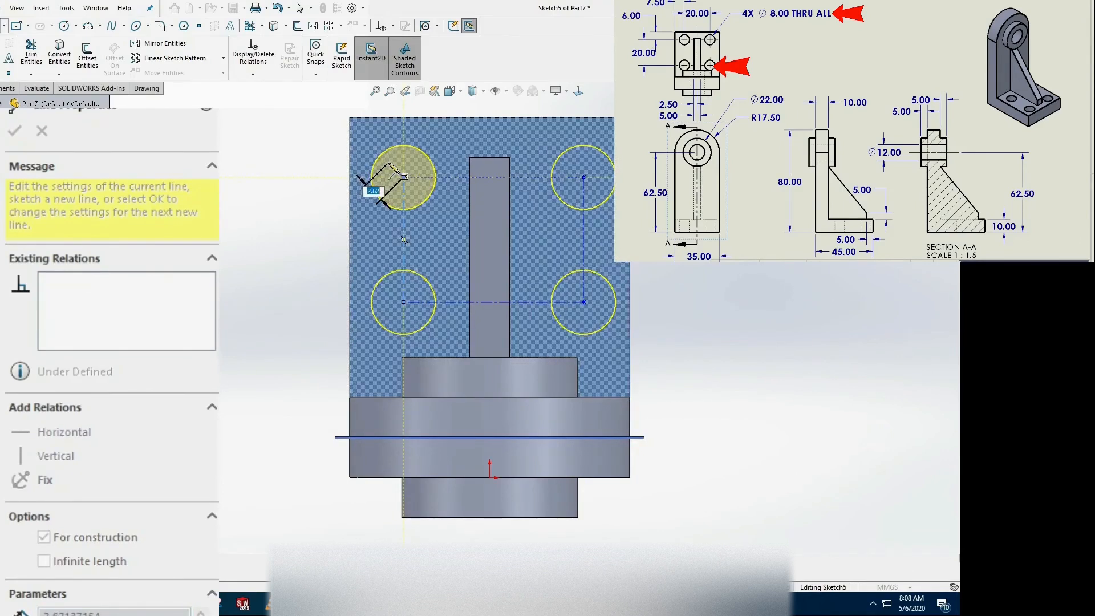
right_click(251, 162)
click(250, 110)
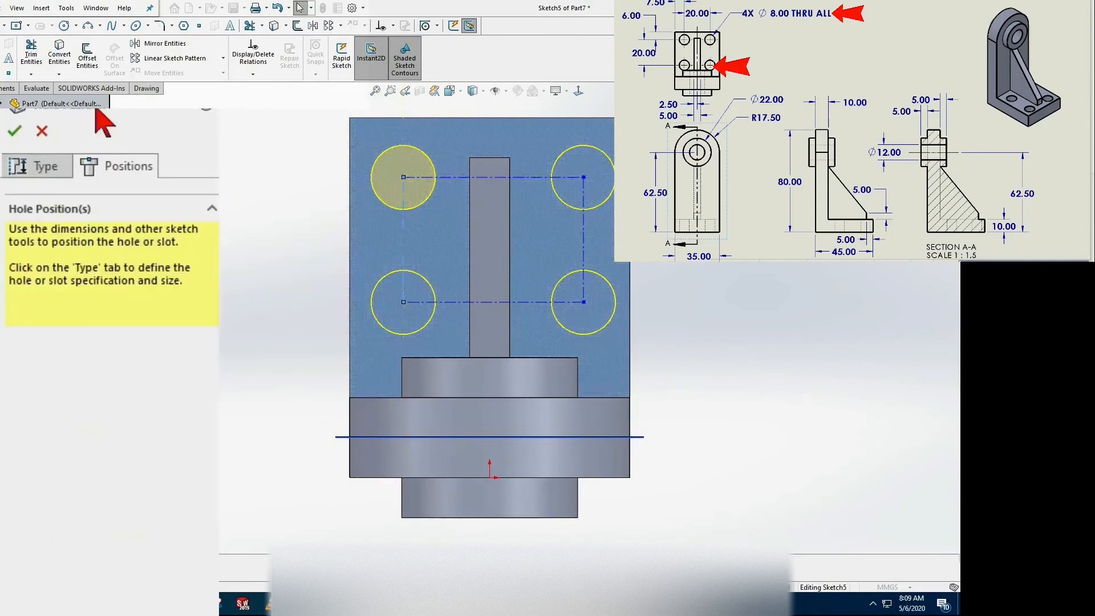
- Add equal relations between the rectangle's two vertical centerlines and between its two horizontal centerlines
click(403, 224)
ctrl+click(584, 240)
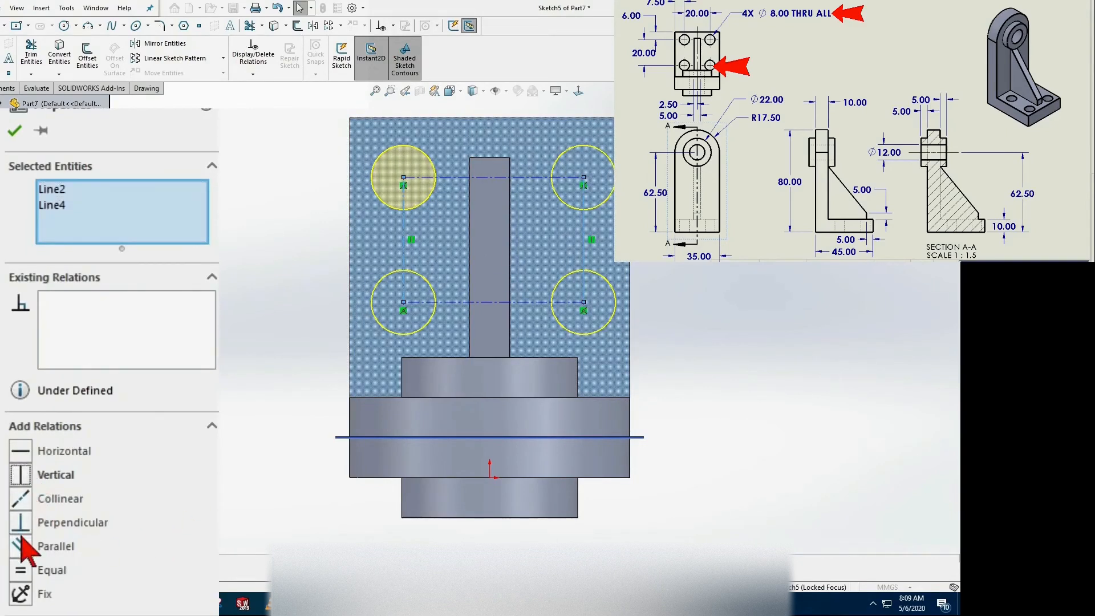
click(20, 571)
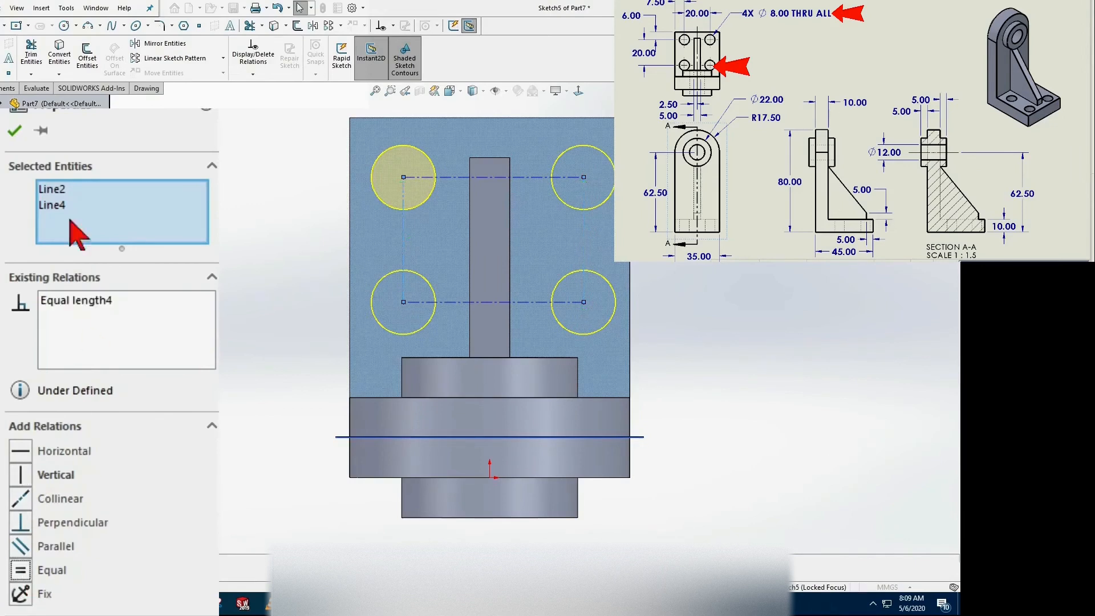
click(15, 131)
click(461, 177)
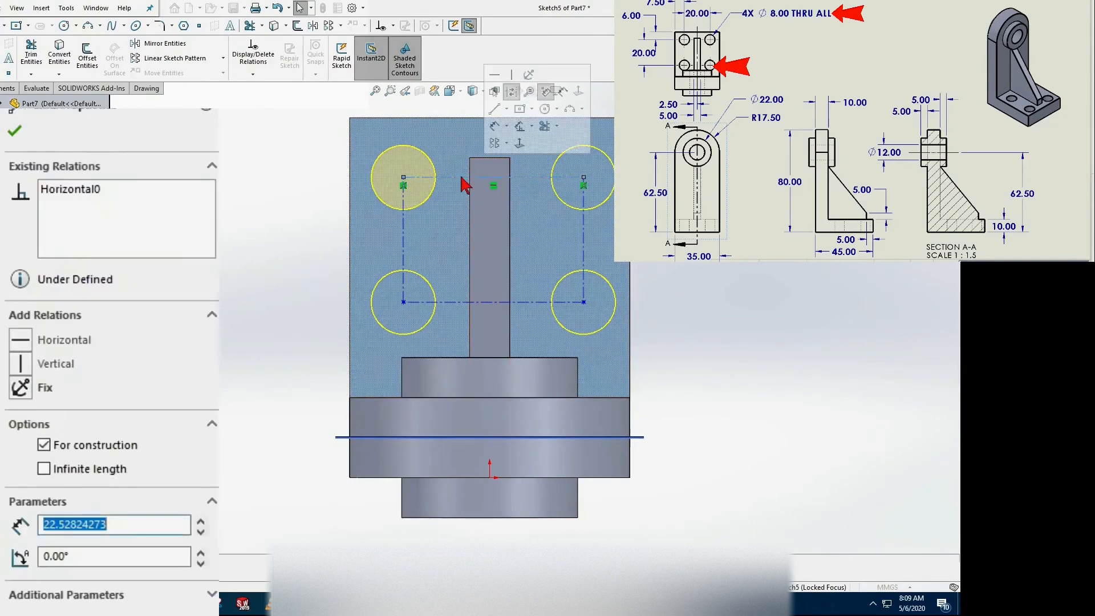
ctrl+click(460, 302)
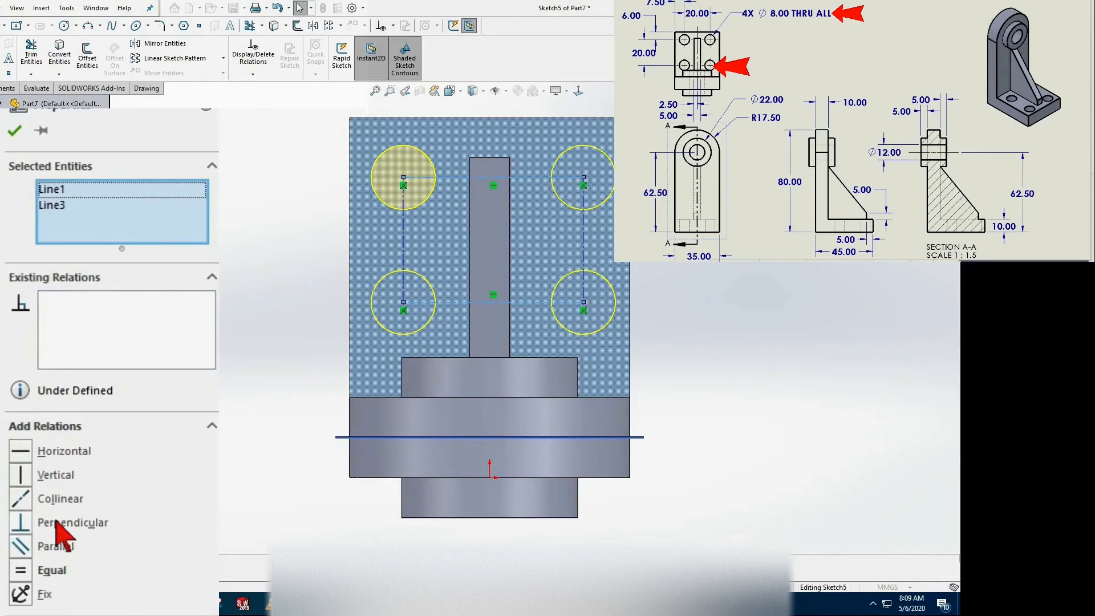
click(22, 570)
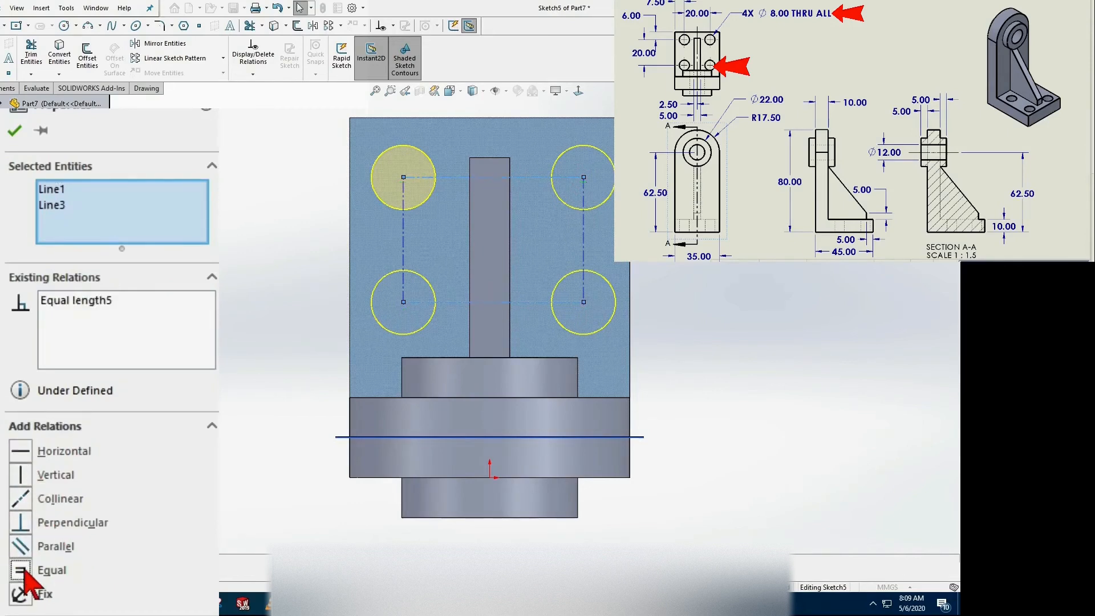
click(14, 130)
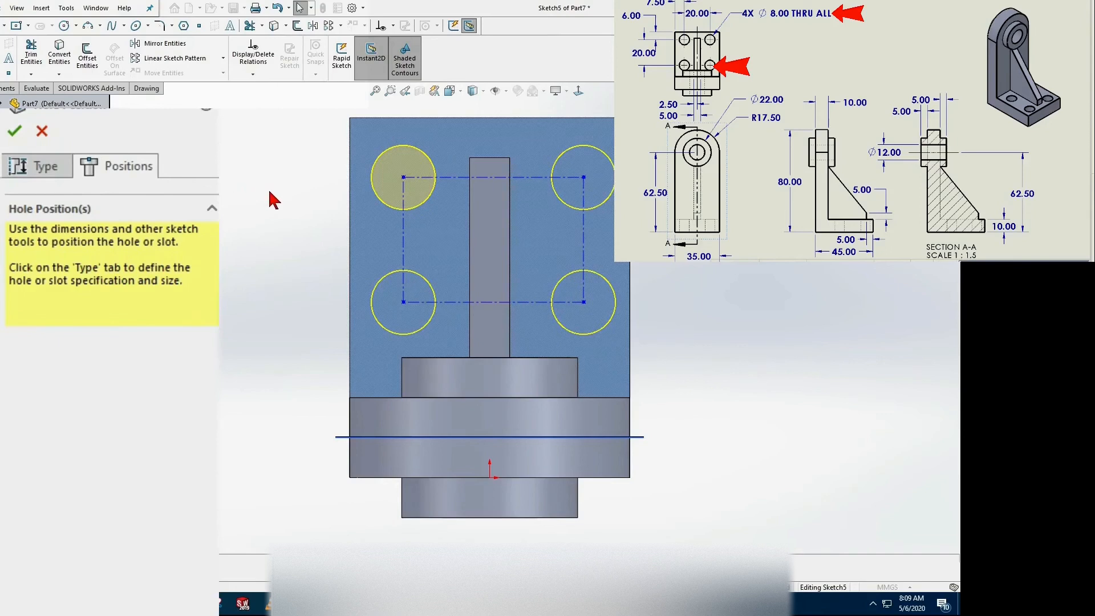
- Dimension the distance from the base's outer edge to the nearest horizontal centerline of the hole rectangle as 6 mm
key(s)
click(316, 224)
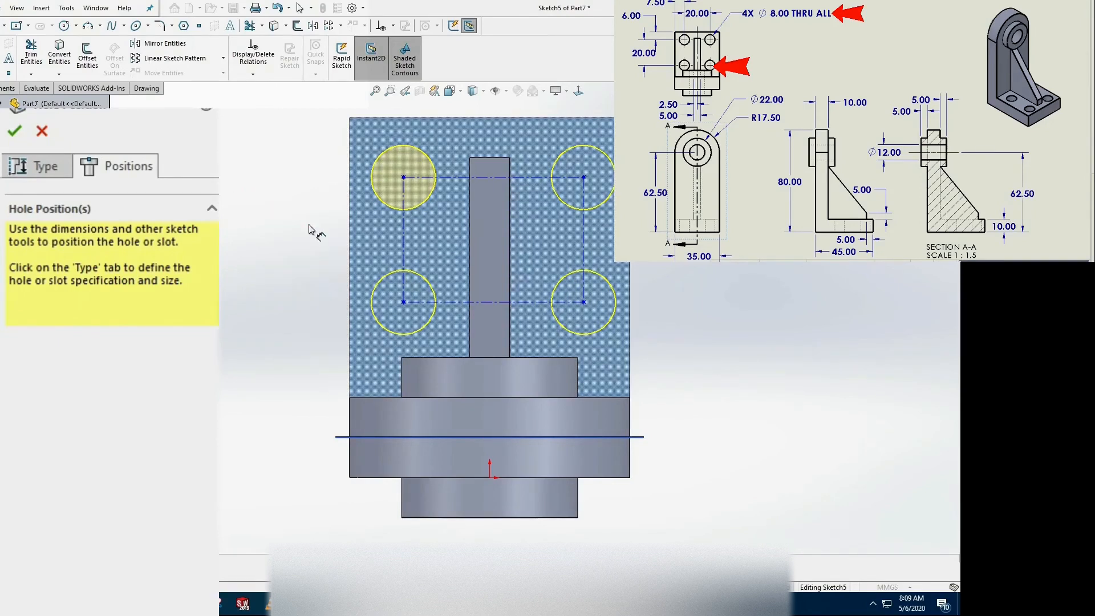
click(434, 178)
click(421, 118)
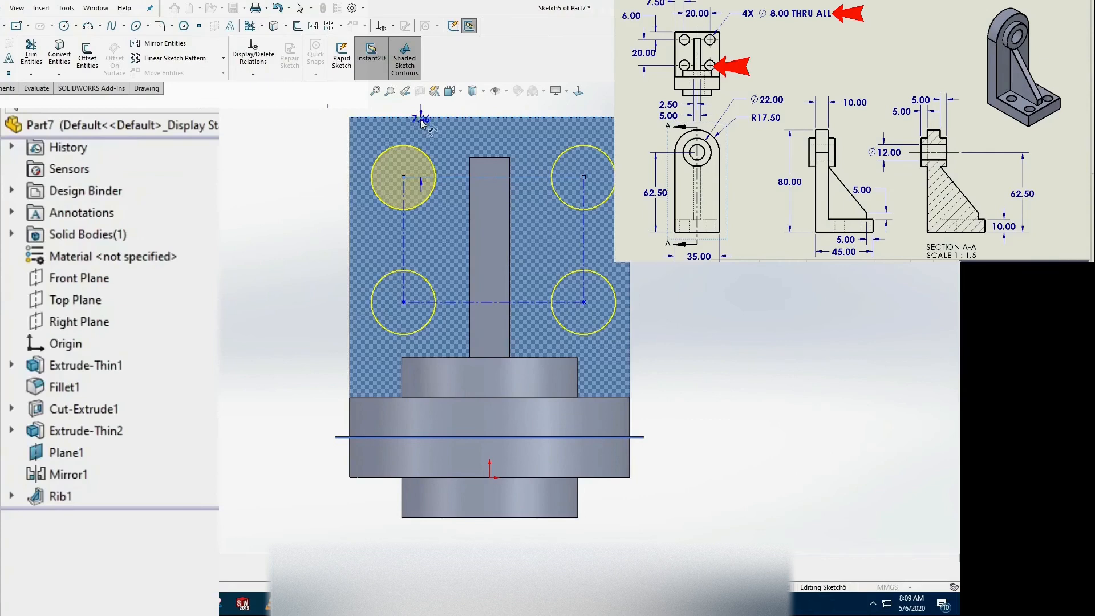
click(329, 147)
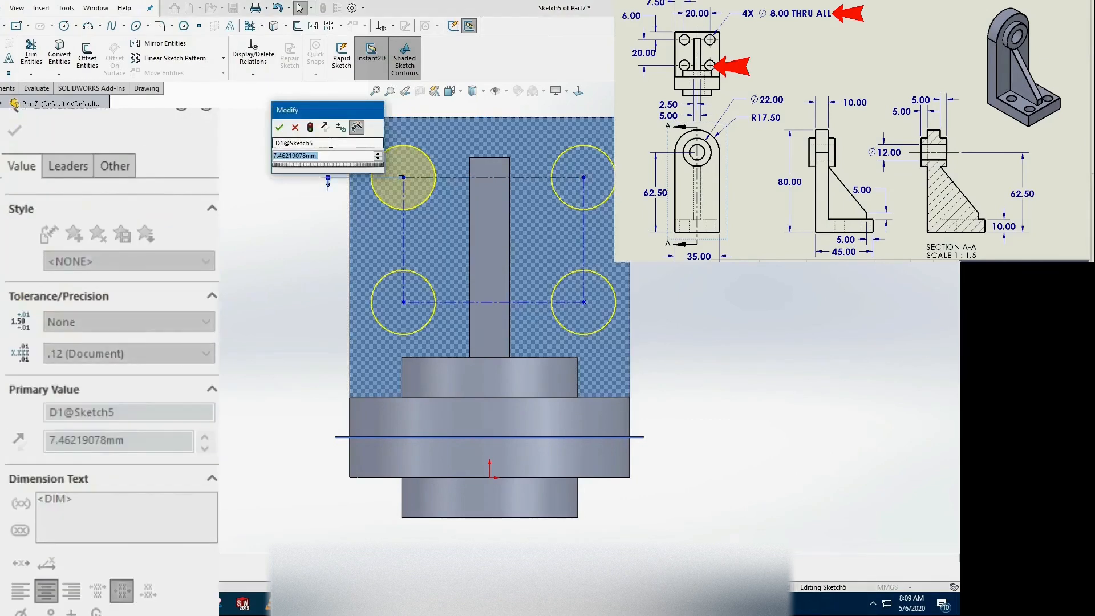
text(6)
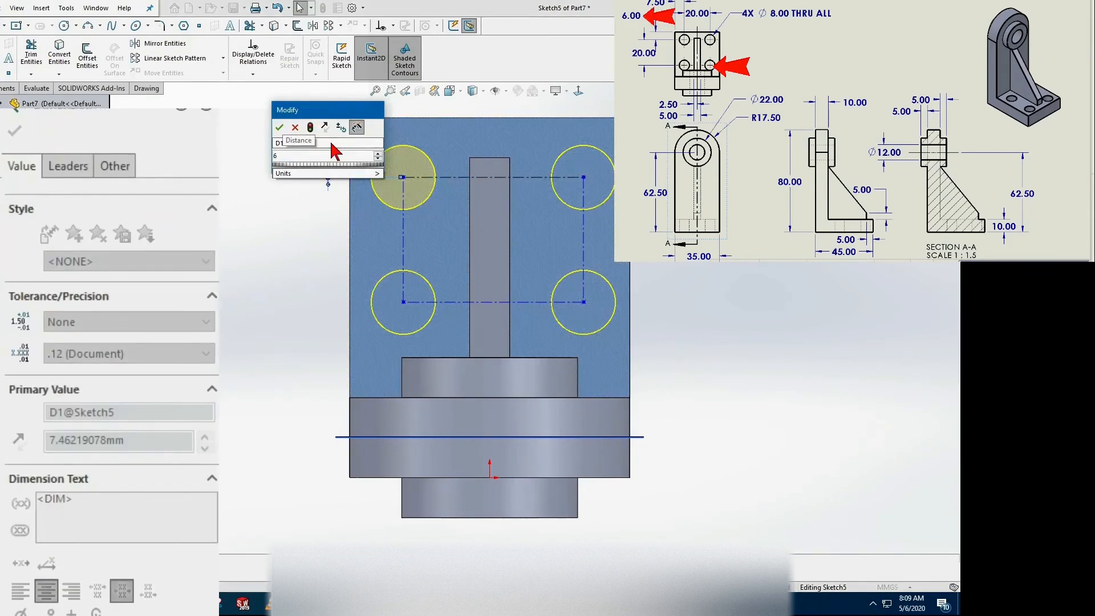
click(279, 126)
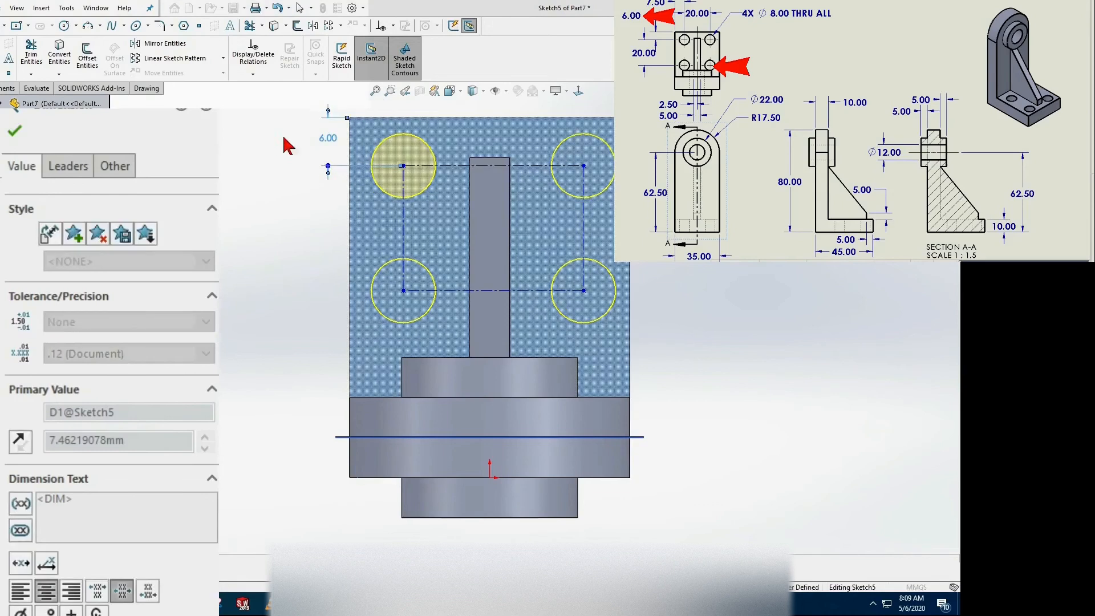
- Dimension the vertical centerline of the hole rectangle to set the lengthwise hole spacing to 20 mm
click(403, 231)
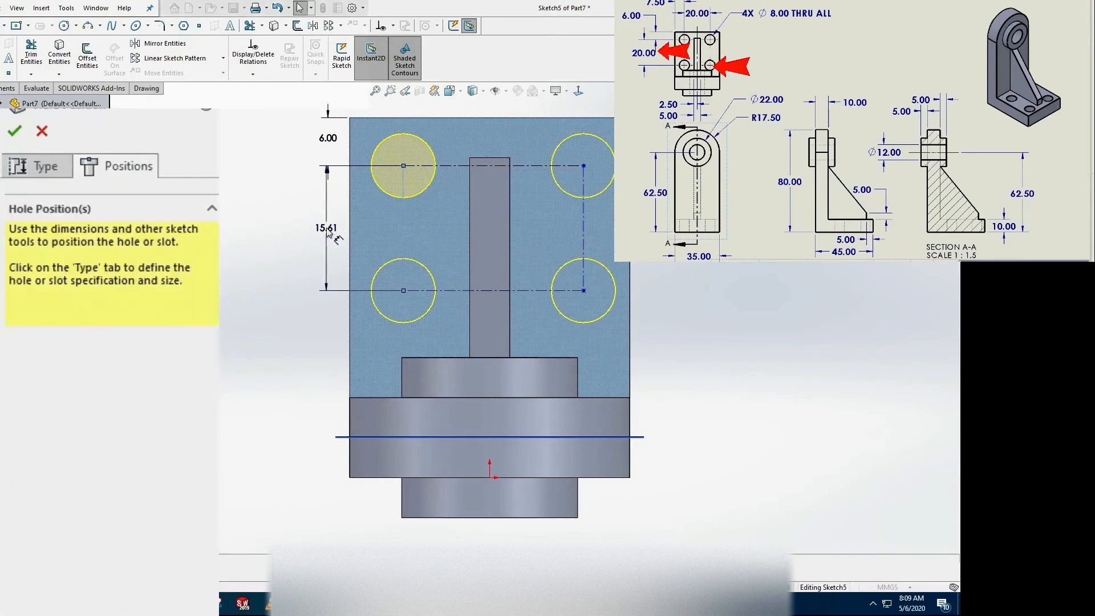
click(327, 231)
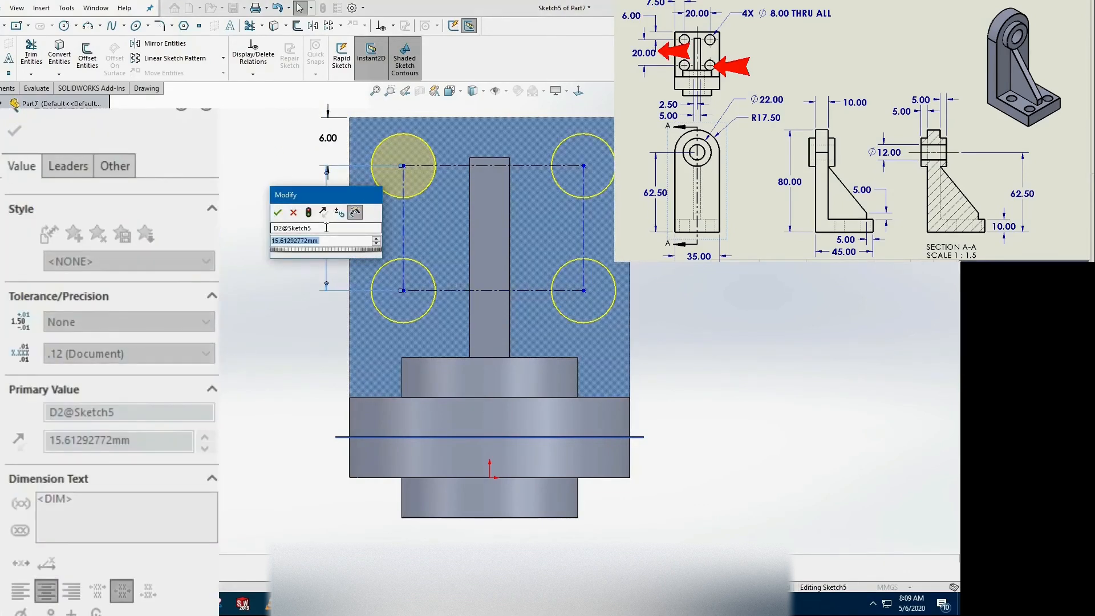
text(20)
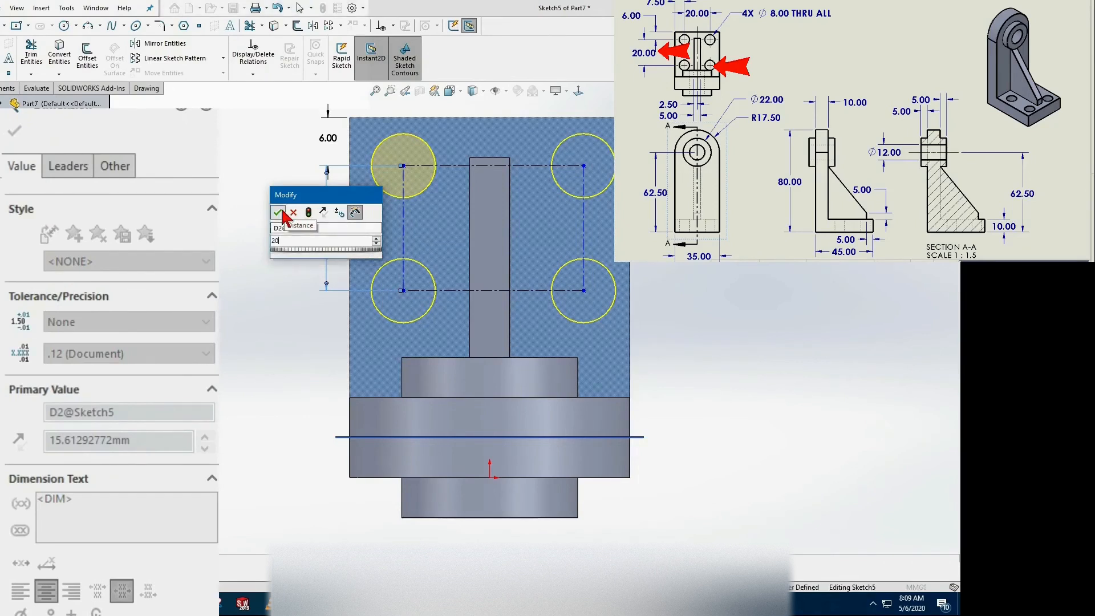
key(Return)
- Dimension the distance from the base's side edge to the nearest vertical centerline of the hole rectangle as 7.5 mm
click(350, 147)
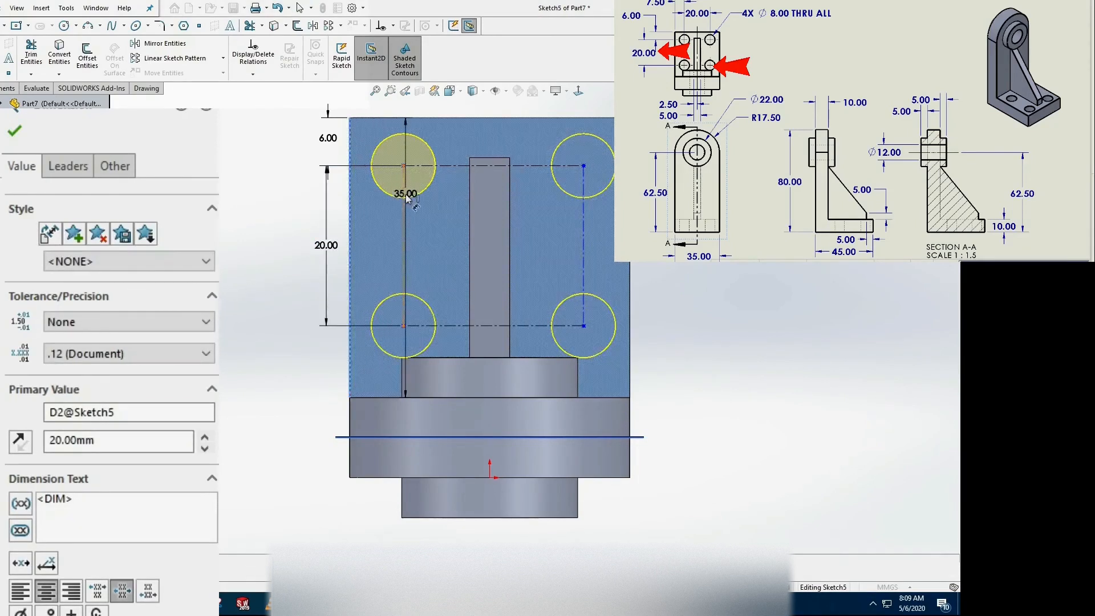
click(404, 217)
click(388, 130)
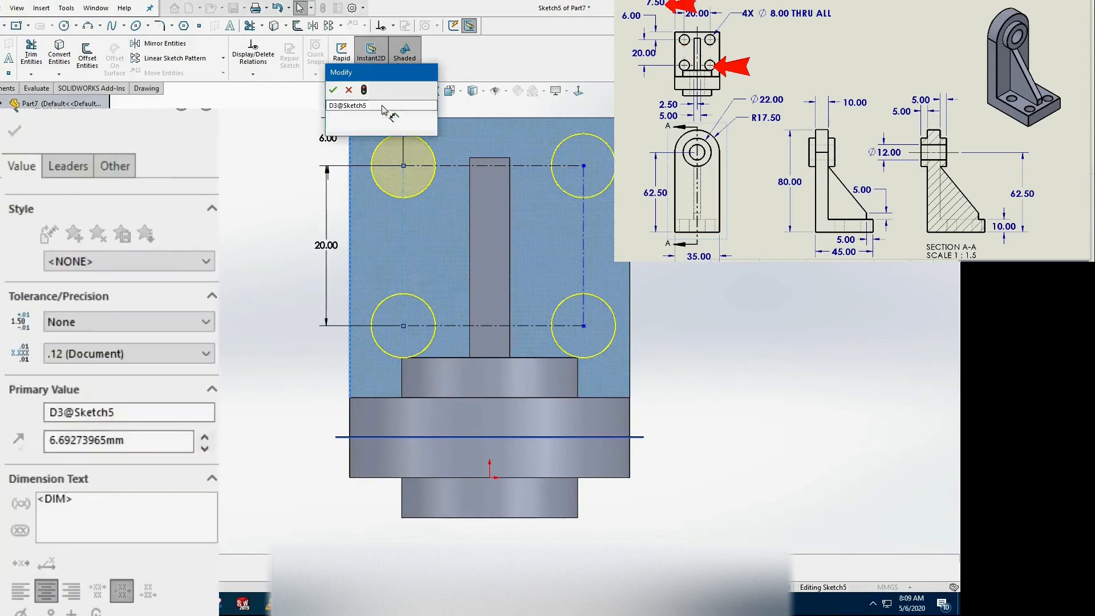
text(7.5)
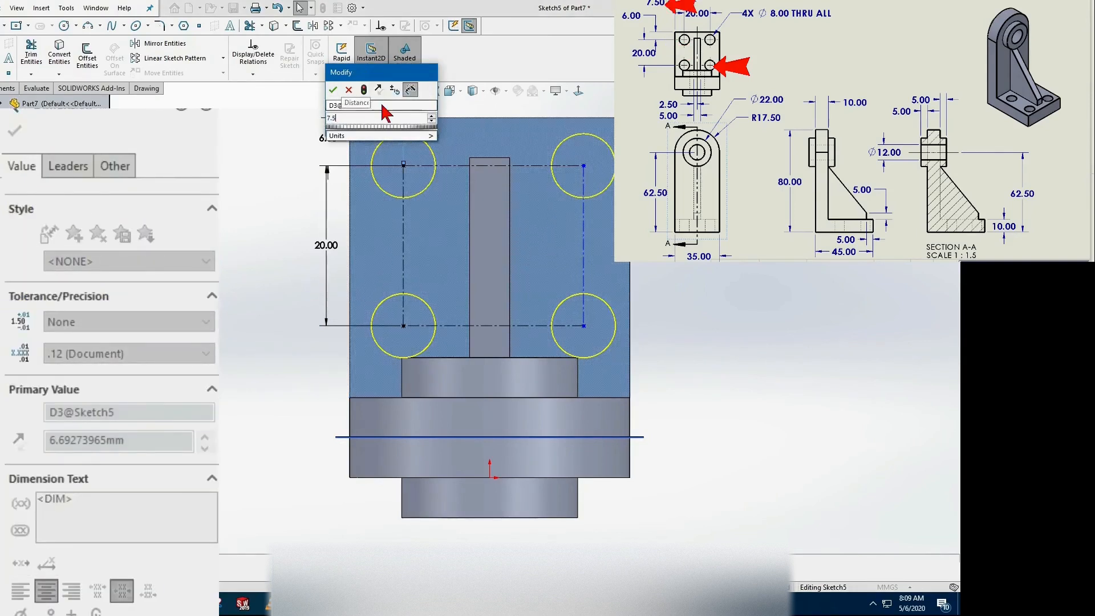
click(333, 89)
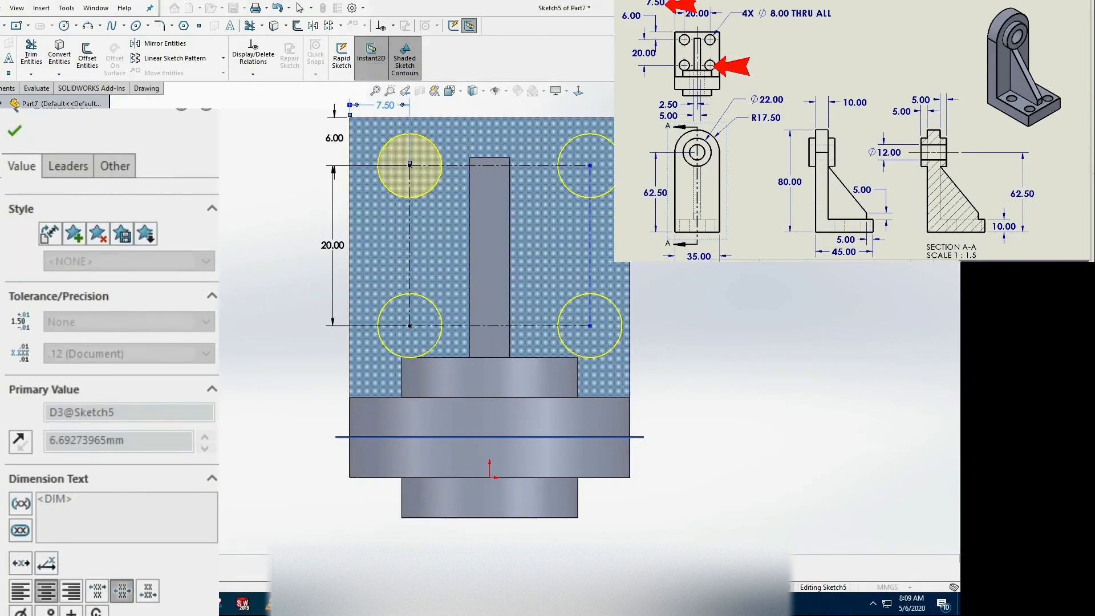
- Dimension the crosswise spacing between the hole centres as 20 mm and finish the hole feature
click(536, 167)
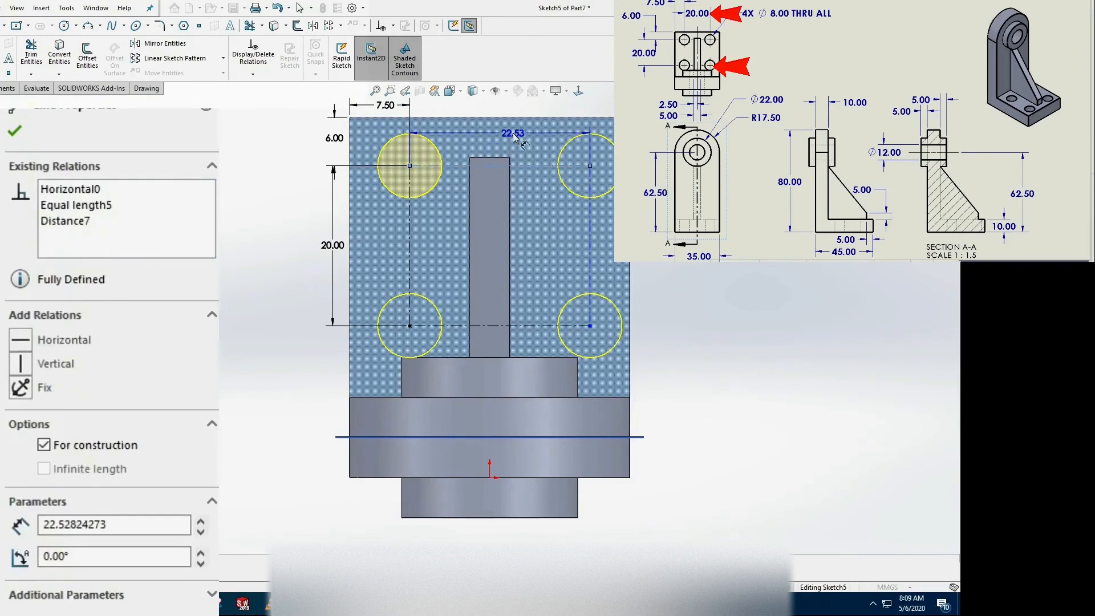
click(512, 132)
text(20)
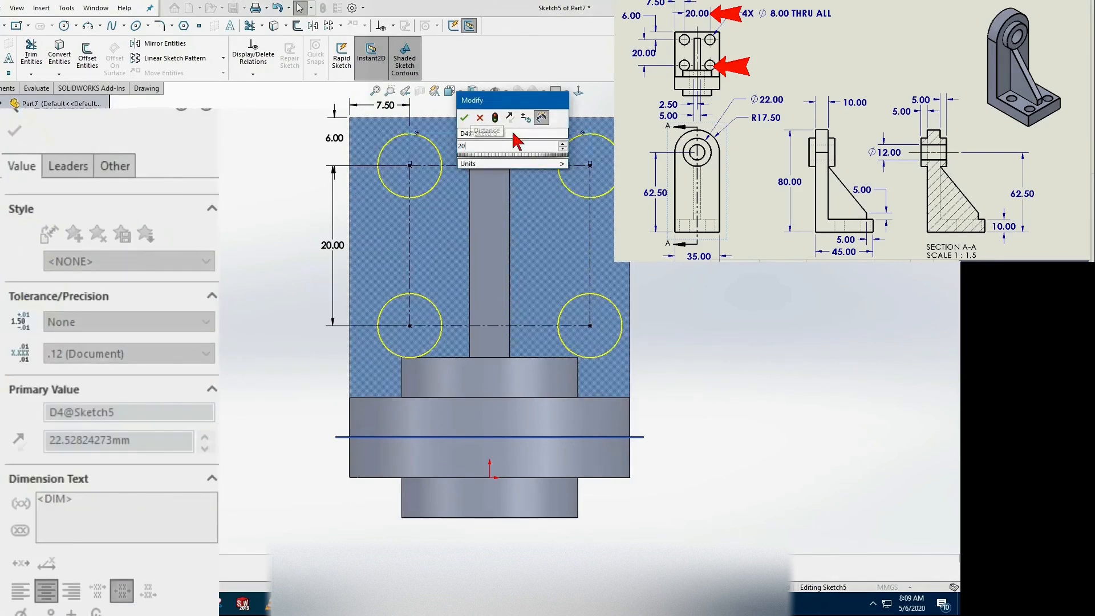
click(464, 117)
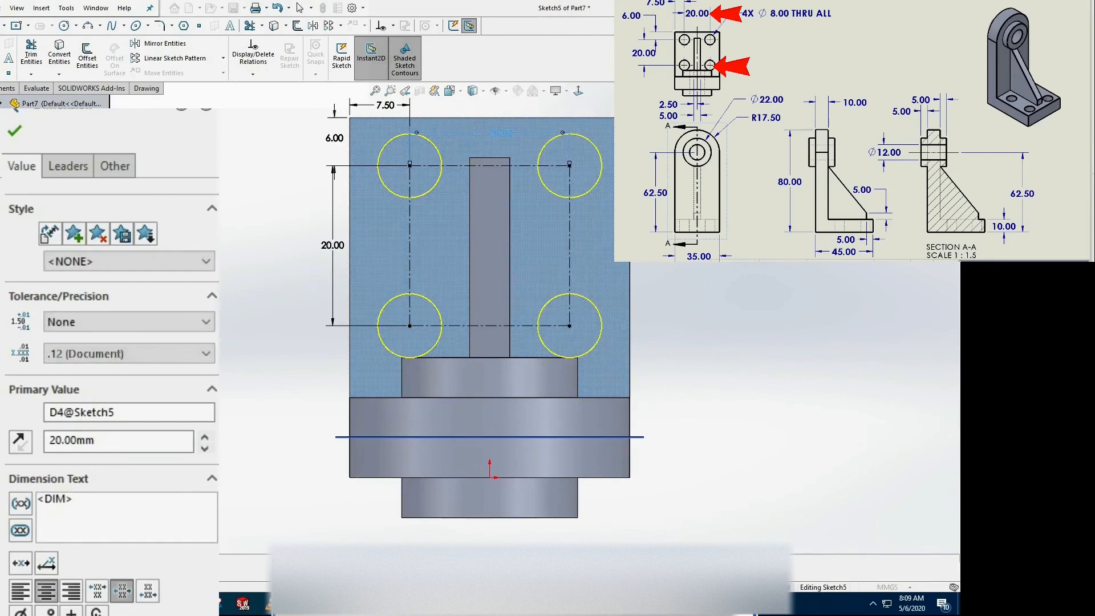
click(15, 132)
click(16, 131)
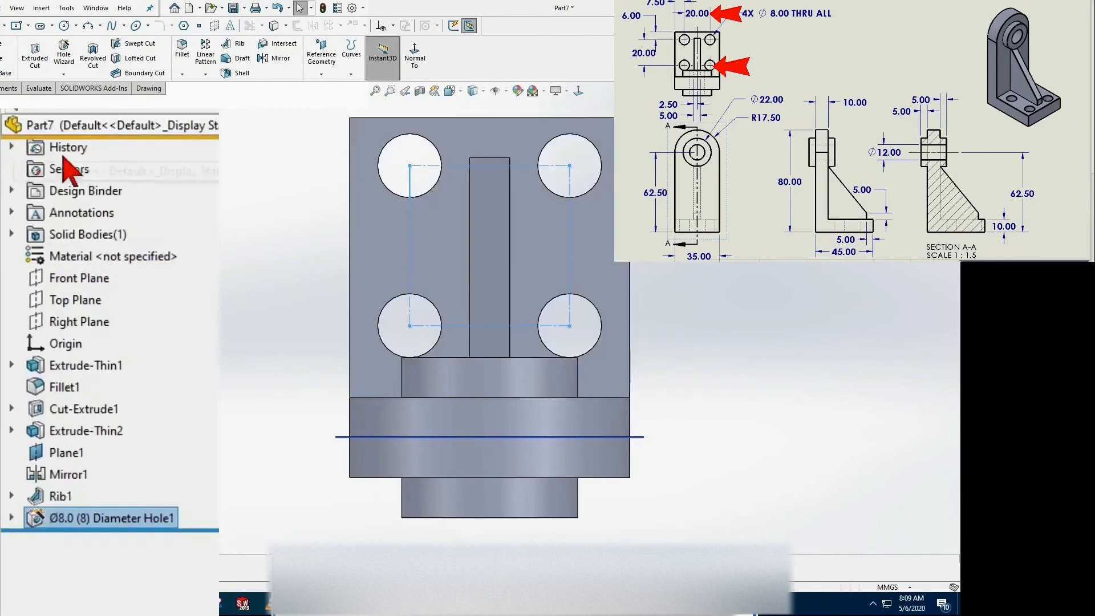
- Hide the reference plane Plane1 and turn the bracket to show its rib and base holes
middle_drag(450, 406, 683, 297)
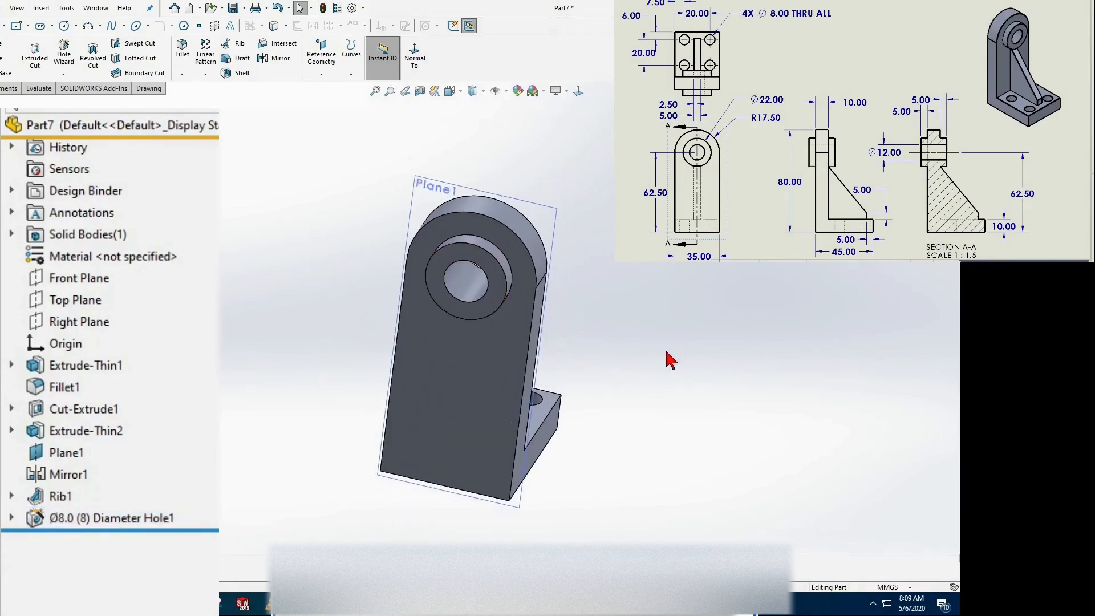
right_click(60, 452)
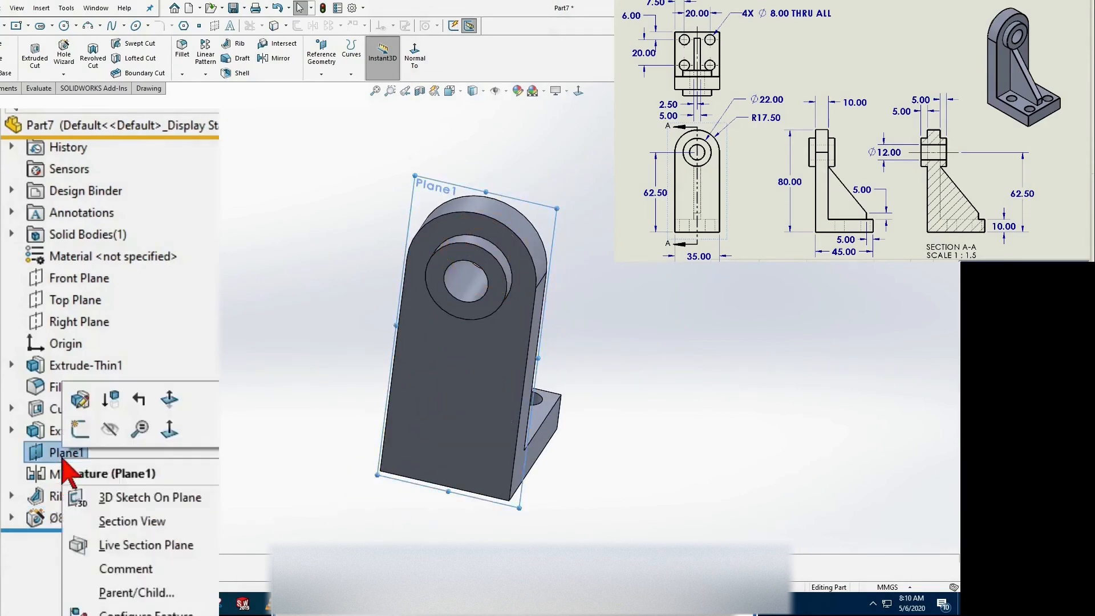
click(106, 426)
middle_drag(303, 422, 177, 407)
scroll(596, 315, down, 2)
middle_drag(597, 315, 546, 320)
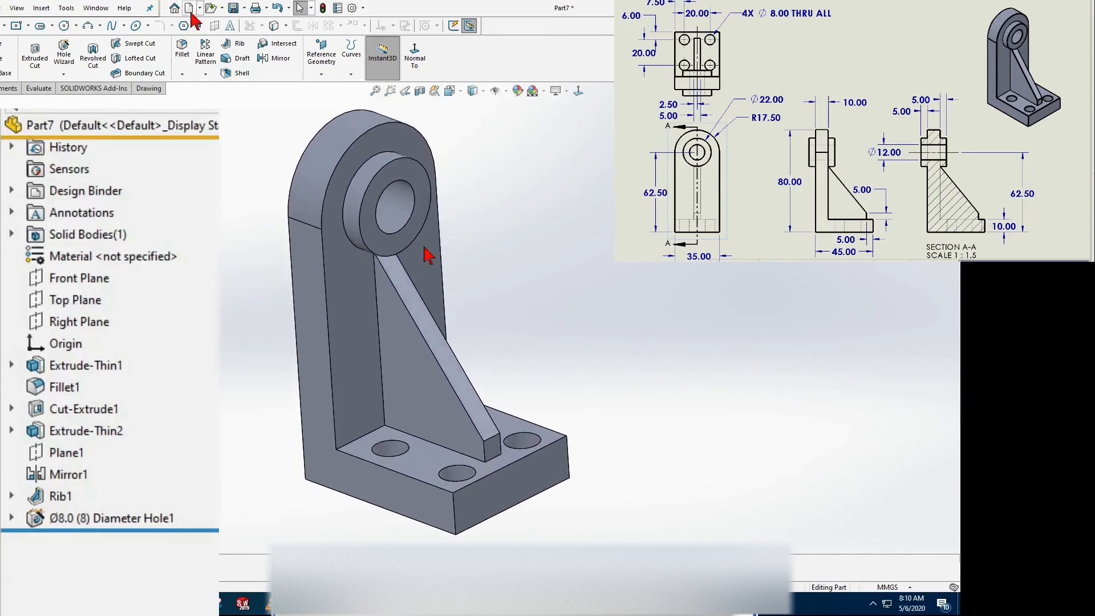
- Open the choices for creating a new document from the finished bracket part
click(200, 8)
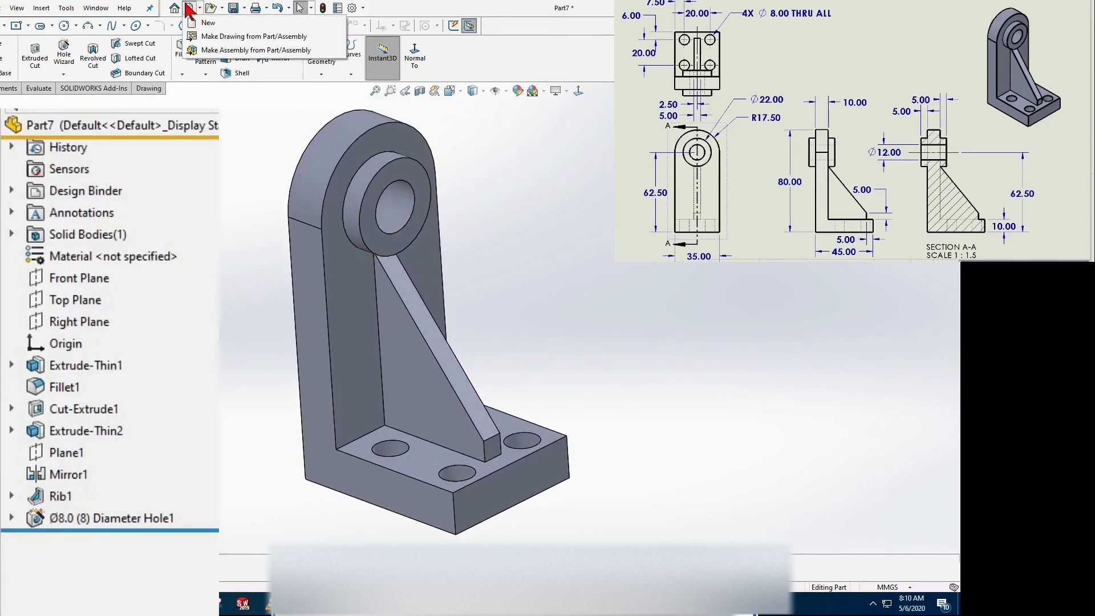